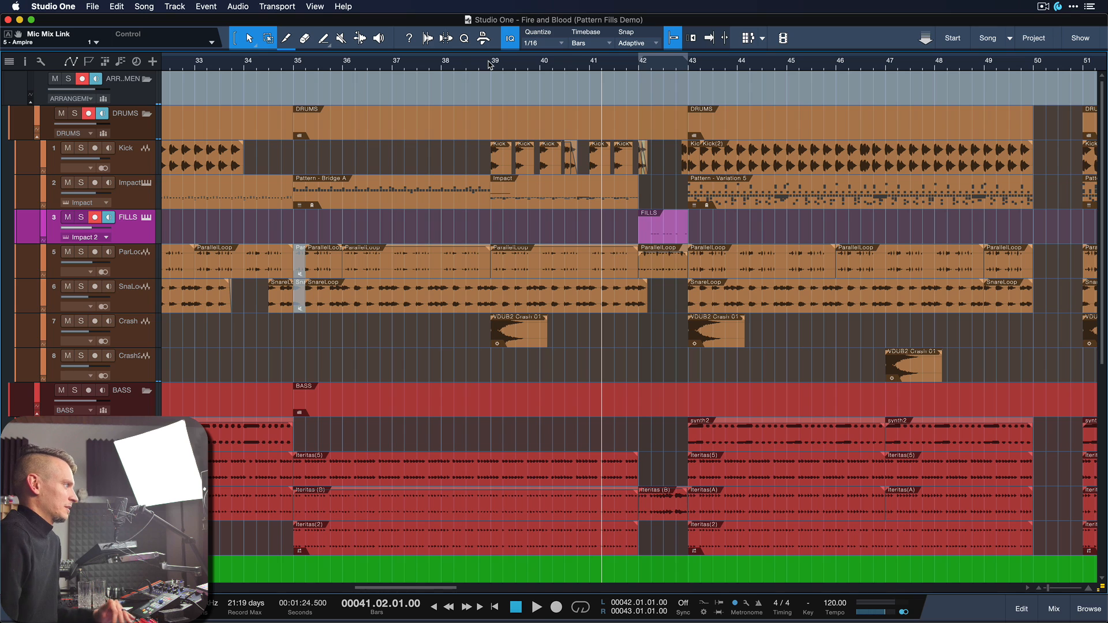
Step: Play the song from bar 39 through the fill and examine the notes of the FILLS part at bar 42
left_click(495, 65)
key("space")
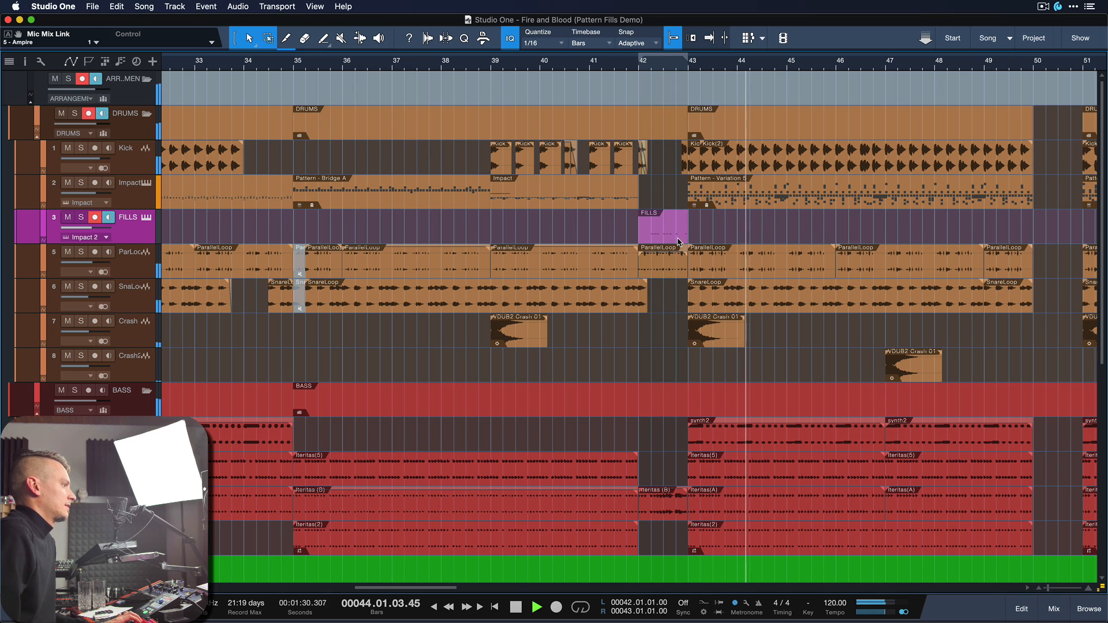
key("space")
key("space")
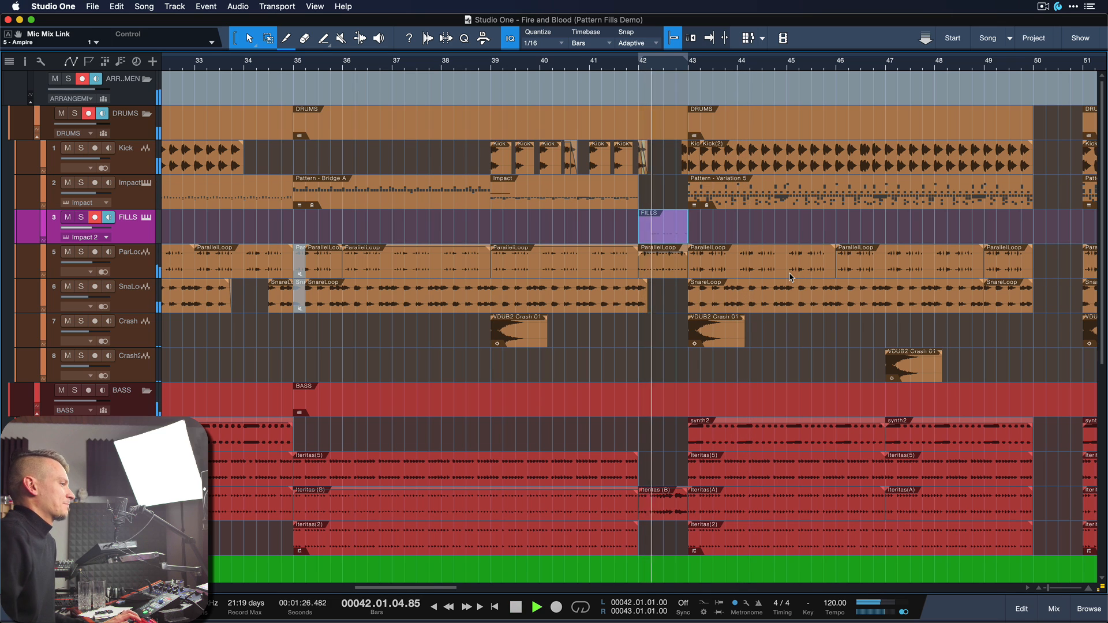
key("z")
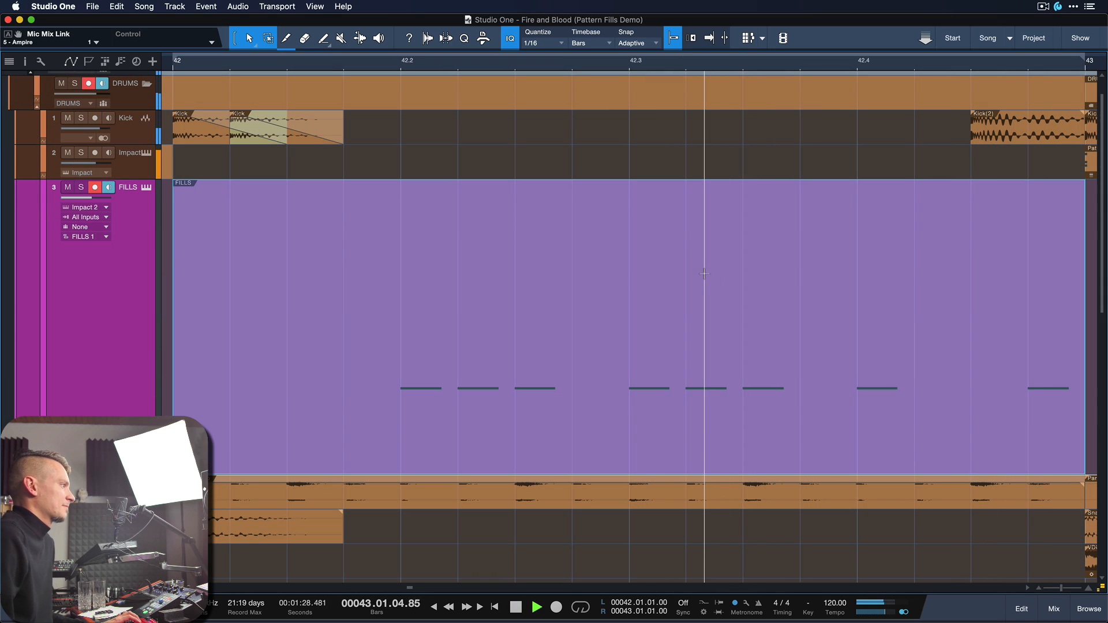
key("space")
key("z")
key("z")
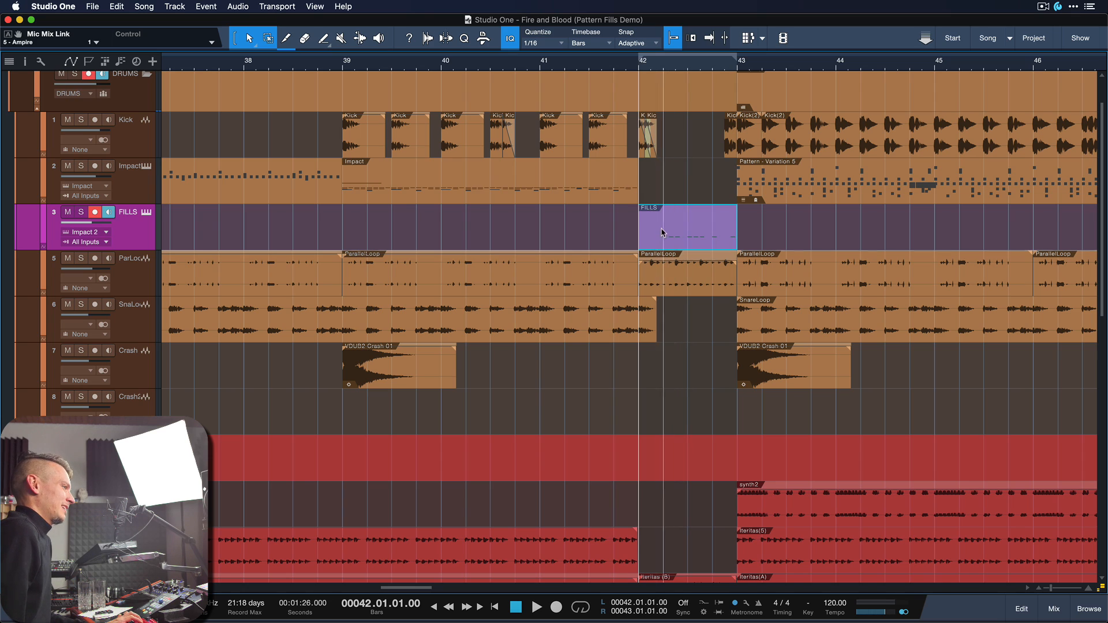
Step: Try the FILLS part of bar 42 on the Impact track and move it back to the FILLS track
left_click_drag(662, 241, 662, 196)
key("e")
key("shift+e")
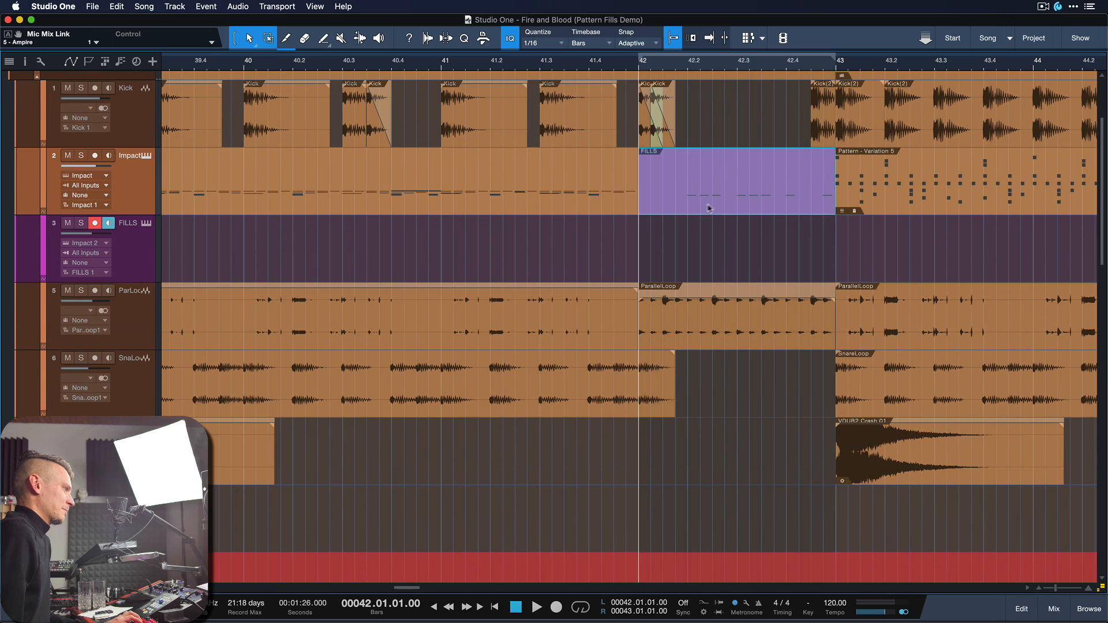
key("w")
key("e")
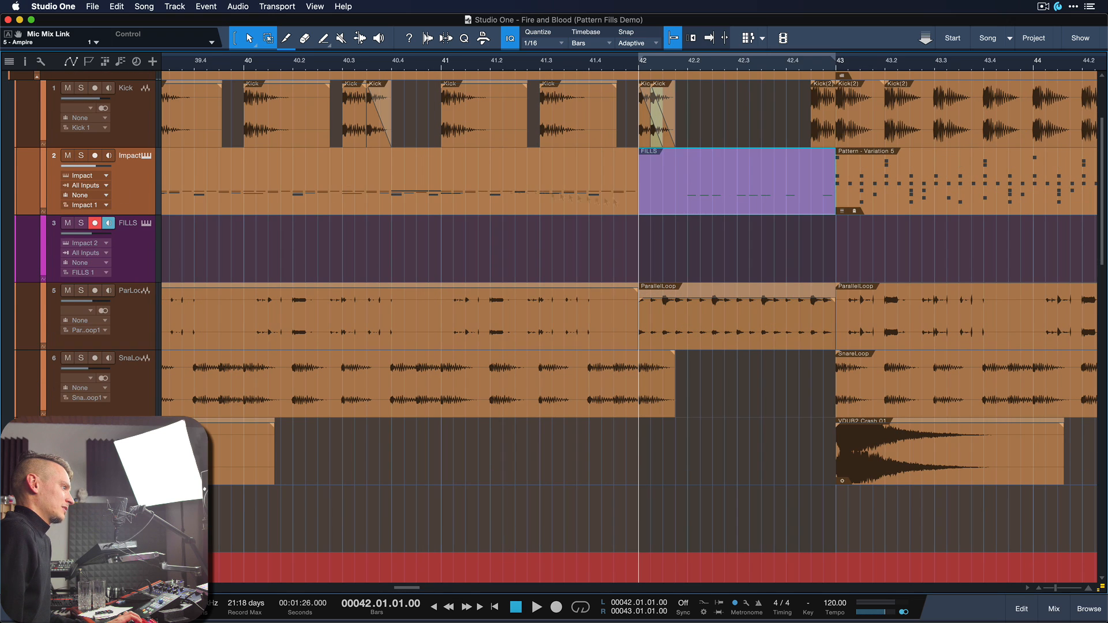
left_click_drag(699, 197, 709, 269)
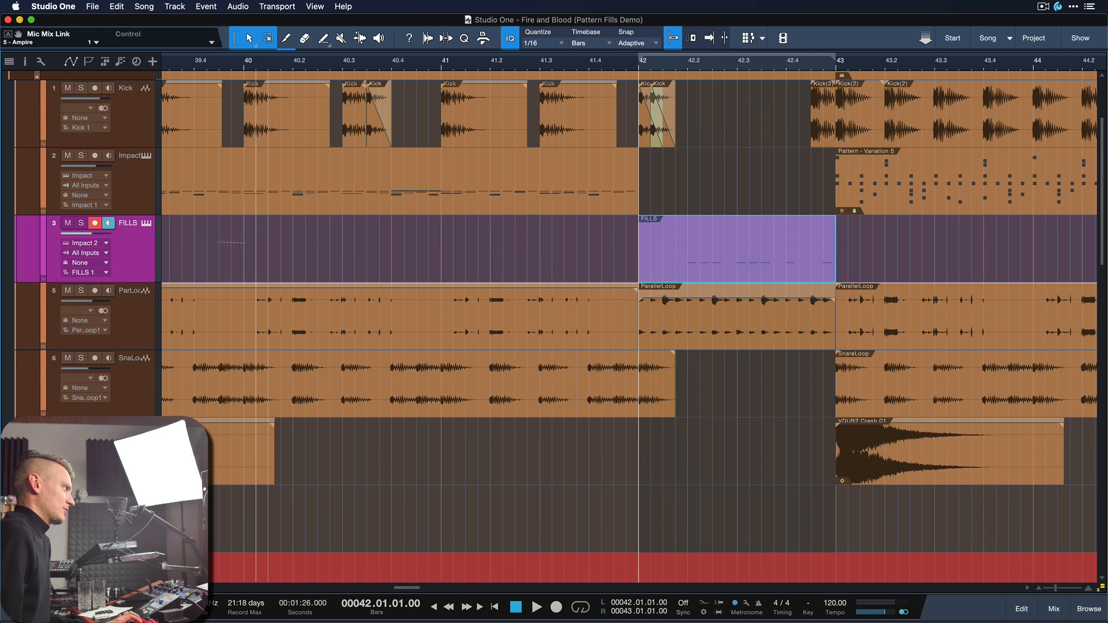
key("w")
key("w")
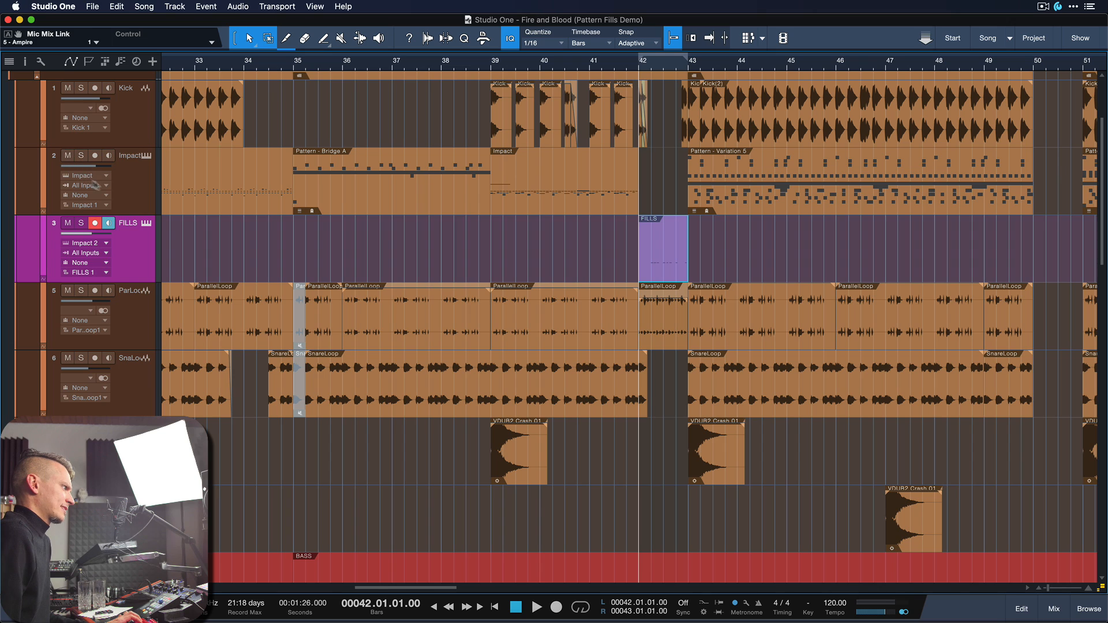
Step: Open the FILLS part at bar 42 in the note editor and fit the part to the view
key("e")
key("e")
left_click_drag(554, 265, 776, 270)
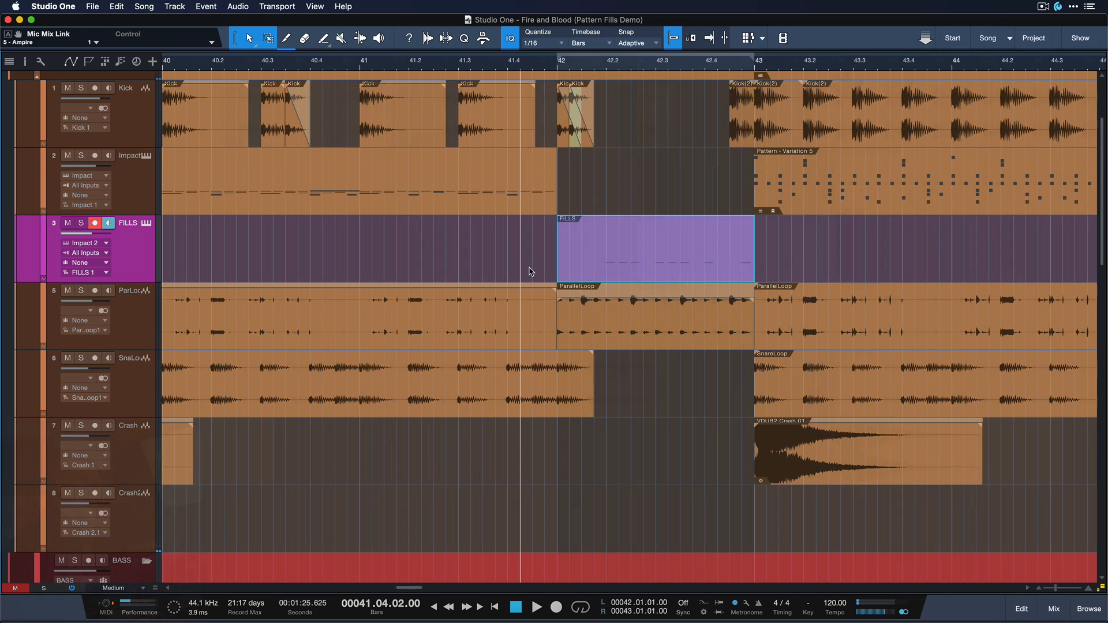
double_click(616, 268)
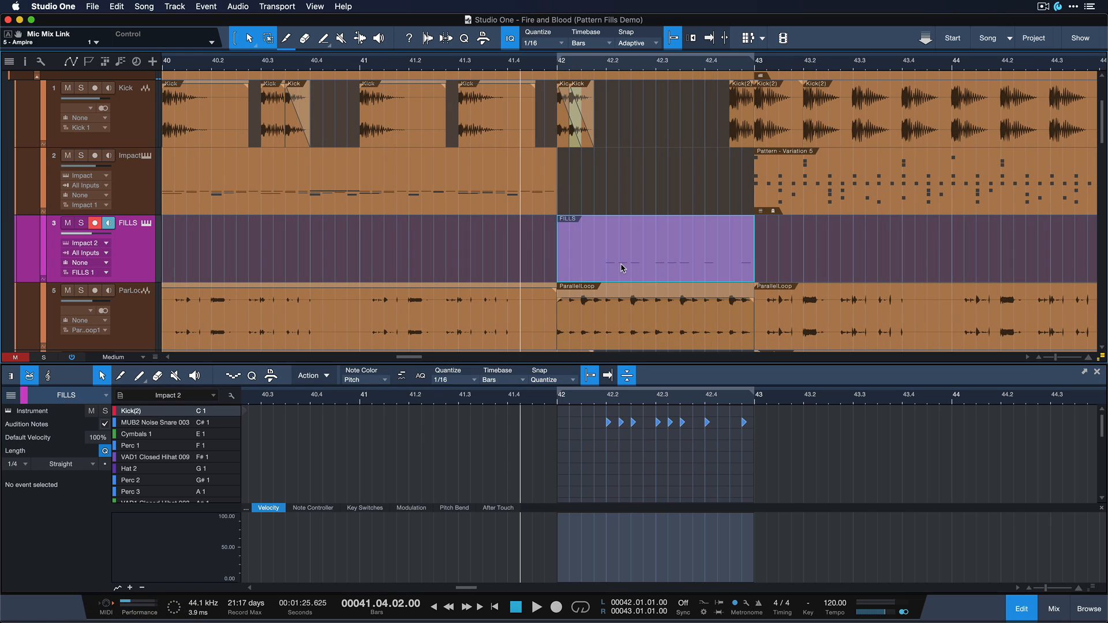
key("shift+s")
left_click(572, 452)
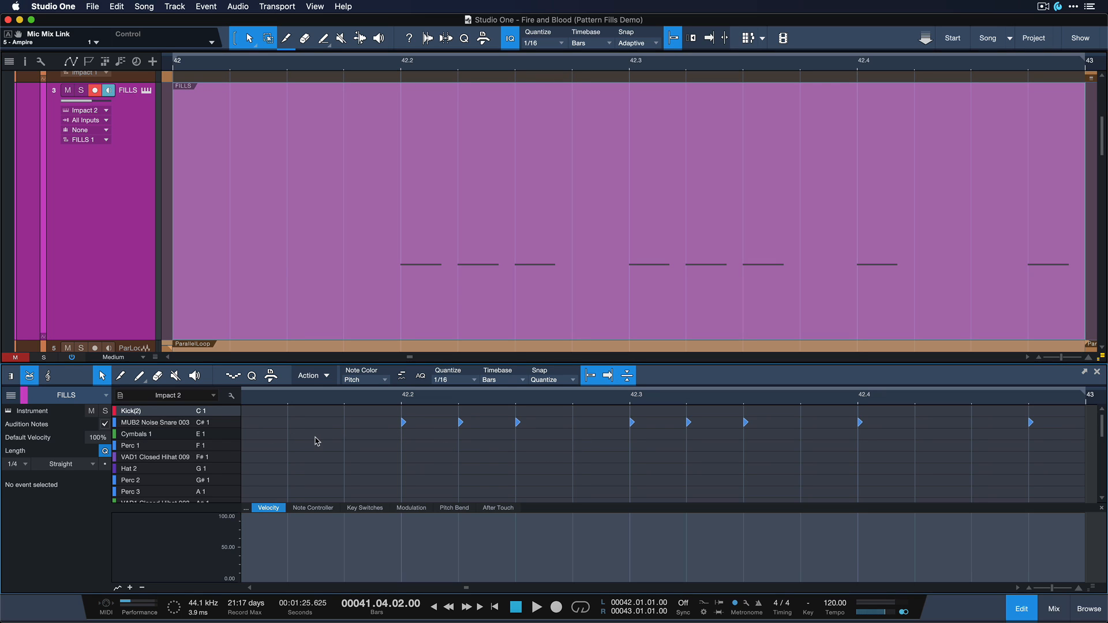
Step: Try replacing the first MUB2 Noise Snare 003 note with one a sixteenth earlier, and undo the edit
key("shift+e")
left_click_drag(361, 430, 427, 439)
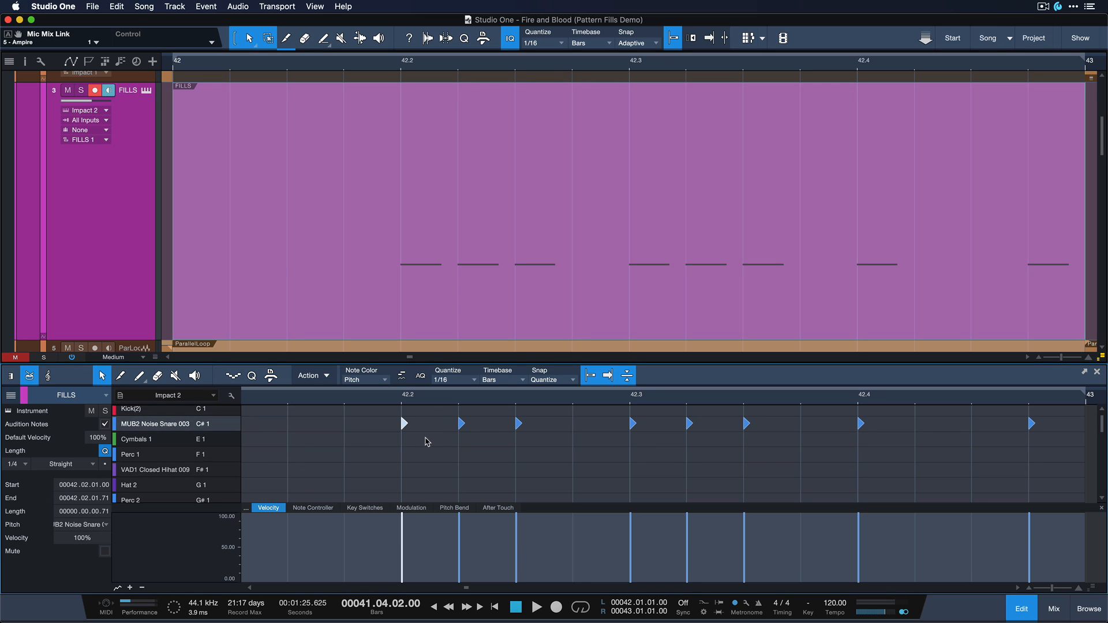
key("Delete")
left_click(349, 427, "super")
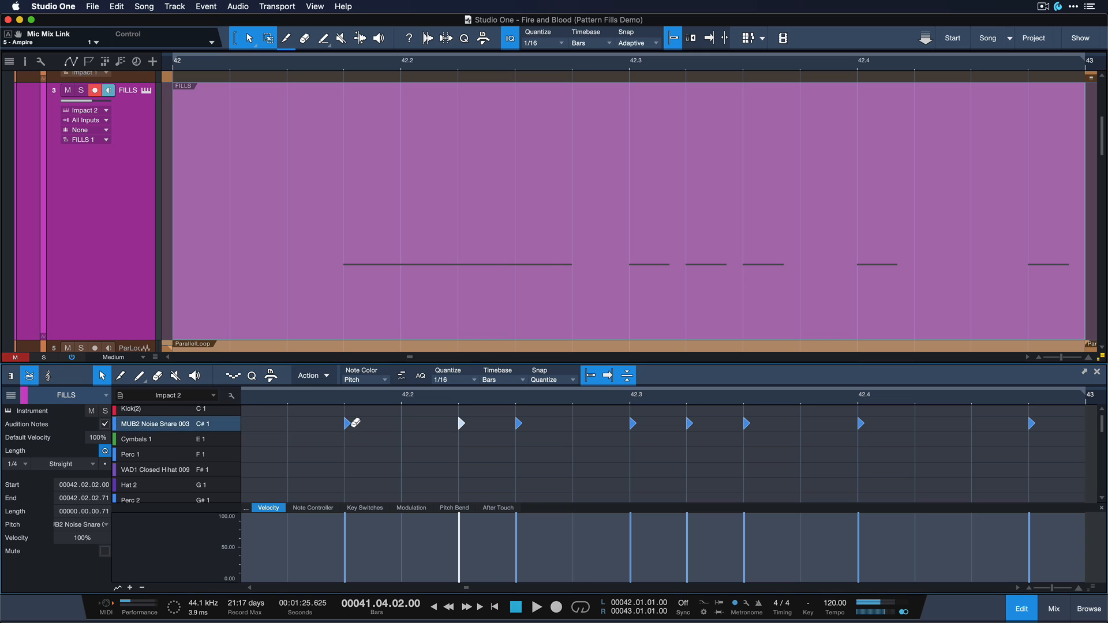
key("super+z")
key("super+z")
Step: Convert the FILLS instrument part at bar 42 to a pattern
key("w")
key("w")
left_click(558, 312)
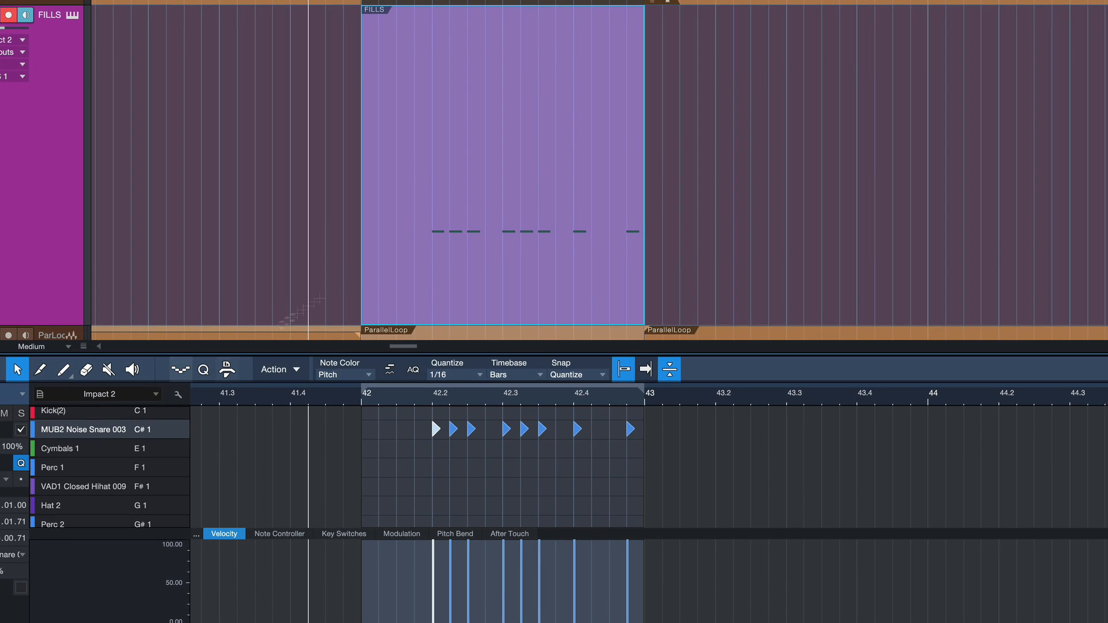
right_click(446, 222)
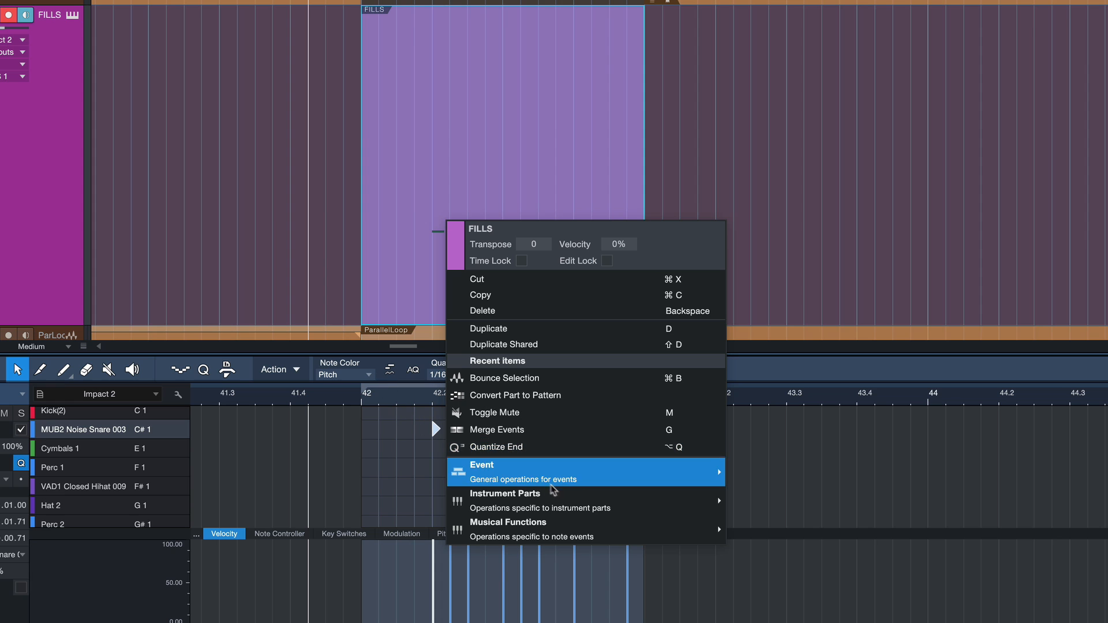
mouse_move(570, 500)
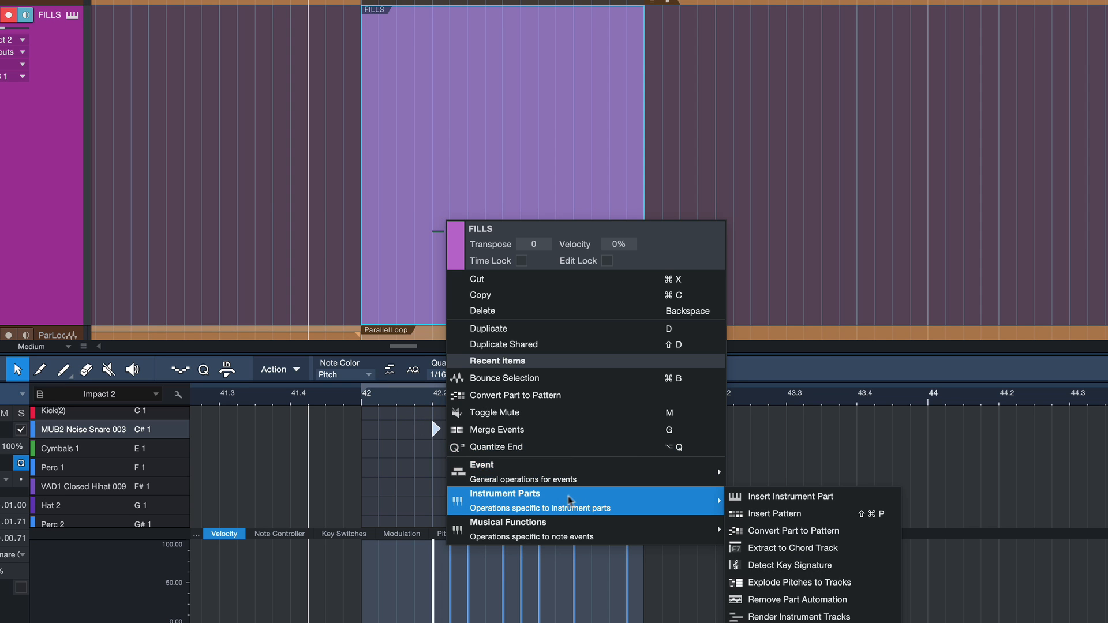
left_click(759, 531)
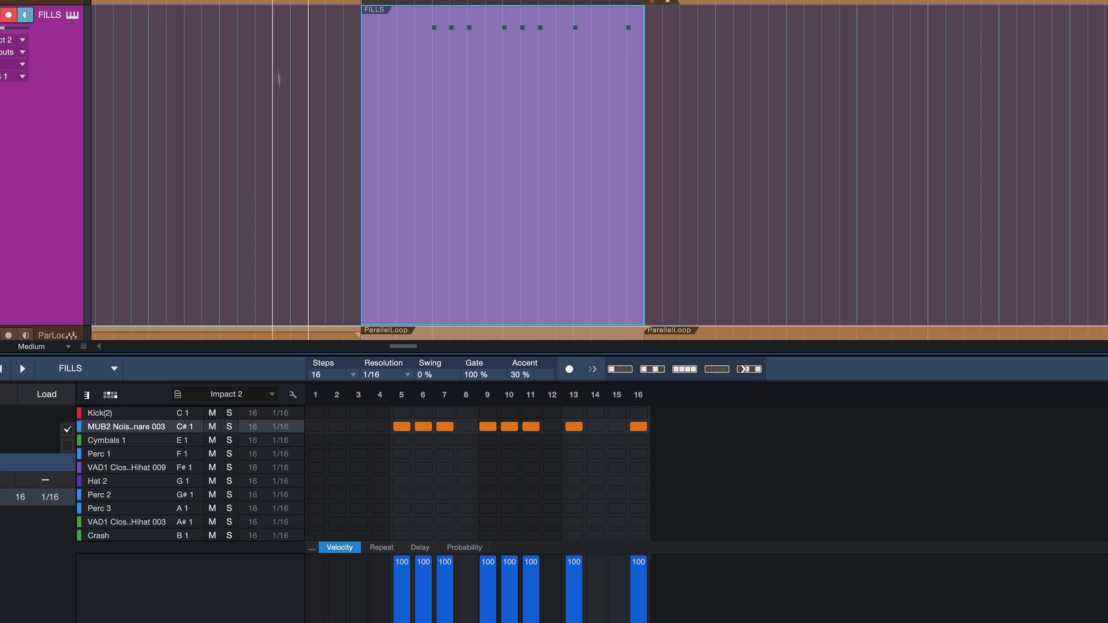
Step: Play back the converted FILLS pattern from just before bar 42
left_click(290, 2)
key("space")
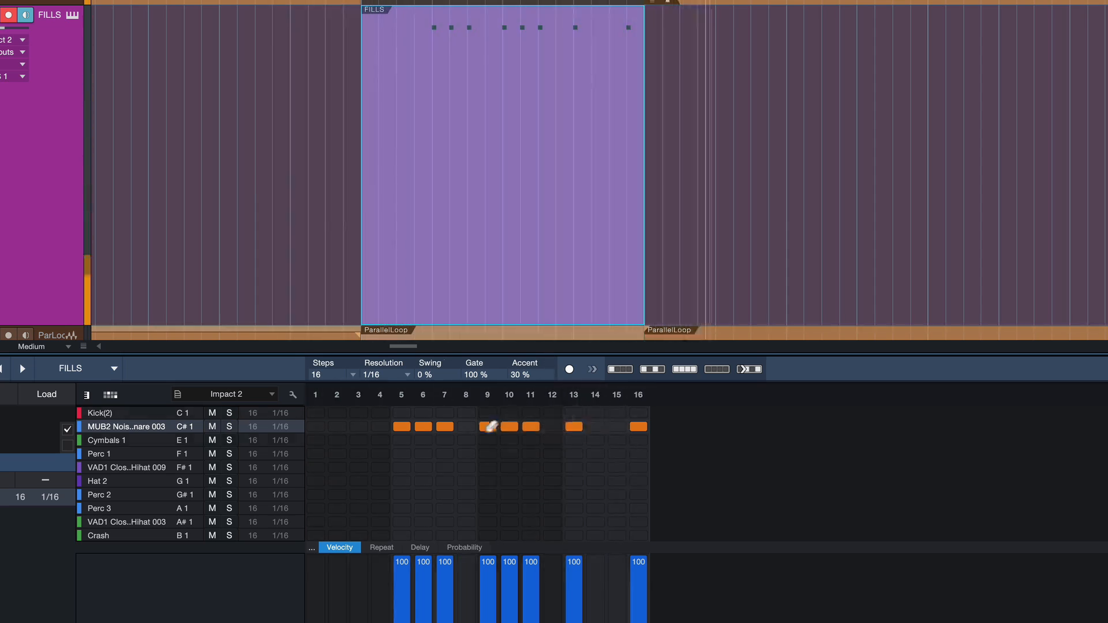
key("space")
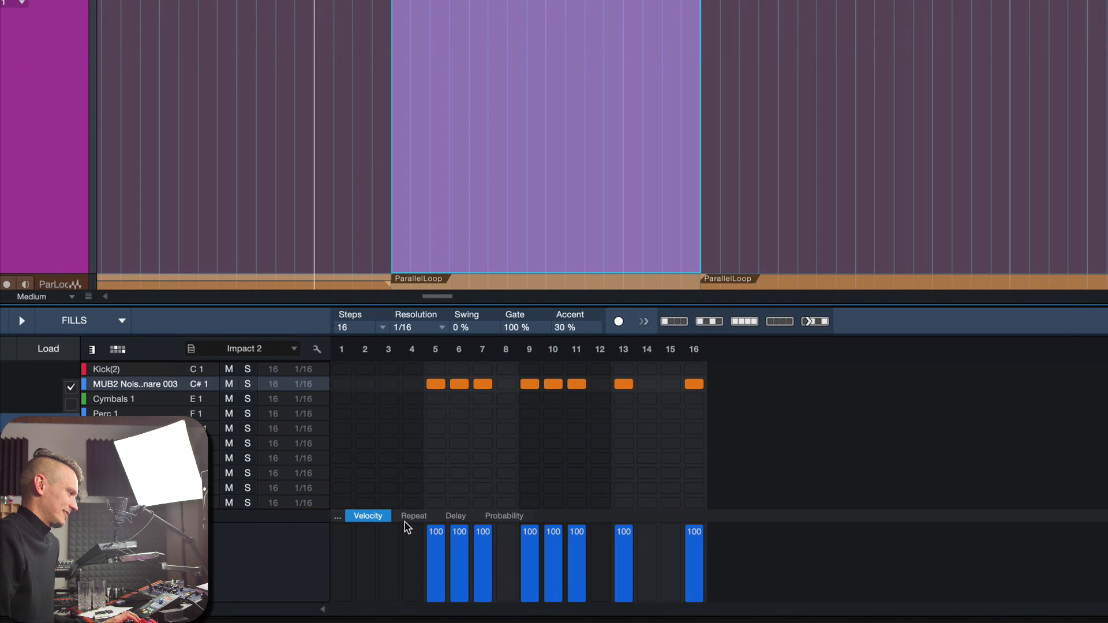
Step: Set the probability of all active MUB2 Noise Snare 003 steps in the FILLS pattern to 50%
left_click(412, 517)
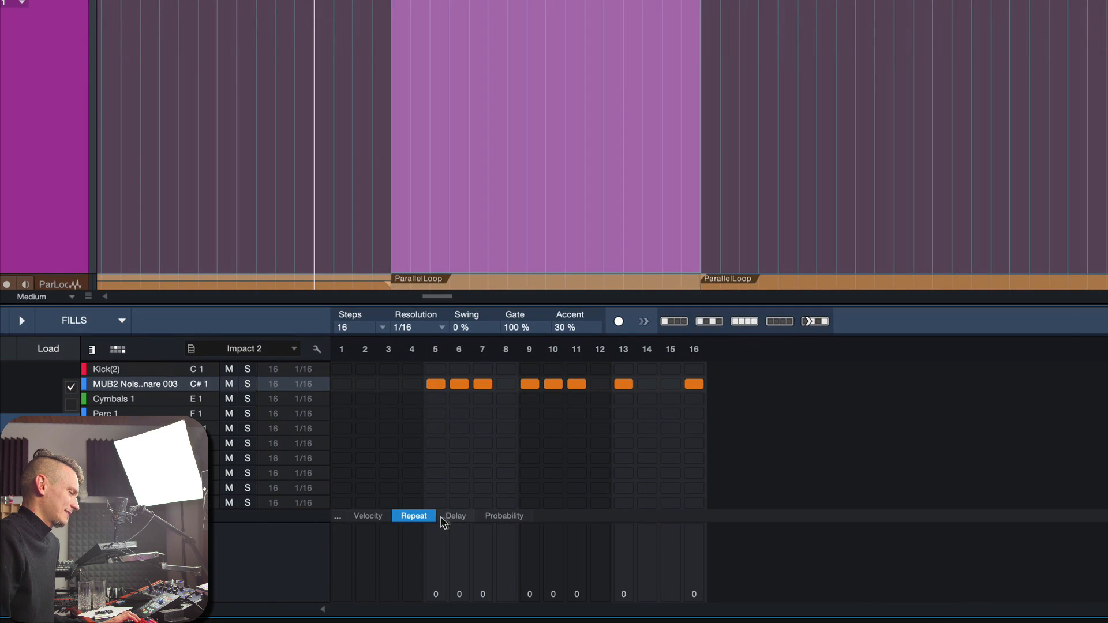
left_click(456, 517)
left_click(489, 522)
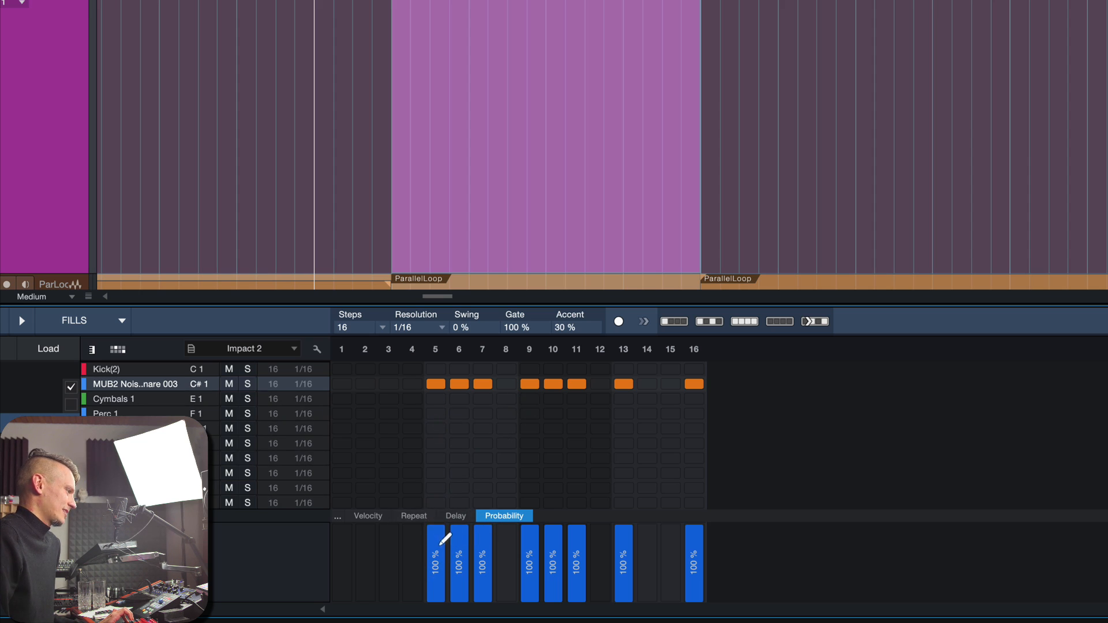
left_click_drag(442, 566, 445, 561)
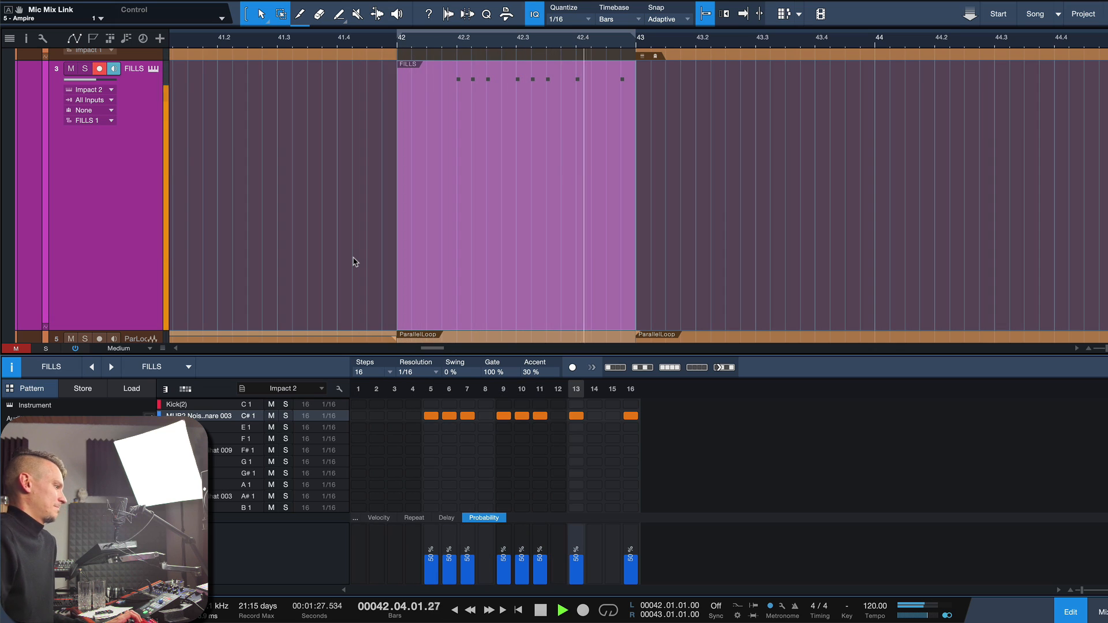
Step: Replay the fill from just before bar 42 to hear how the probability setting varies the pattern
key("space")
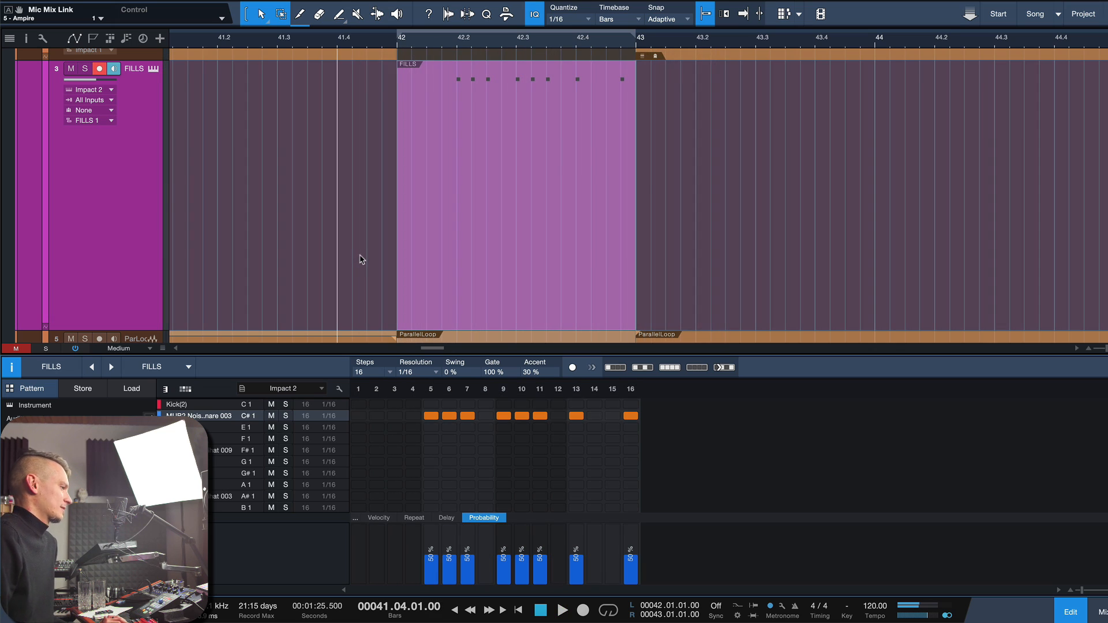
key("space")
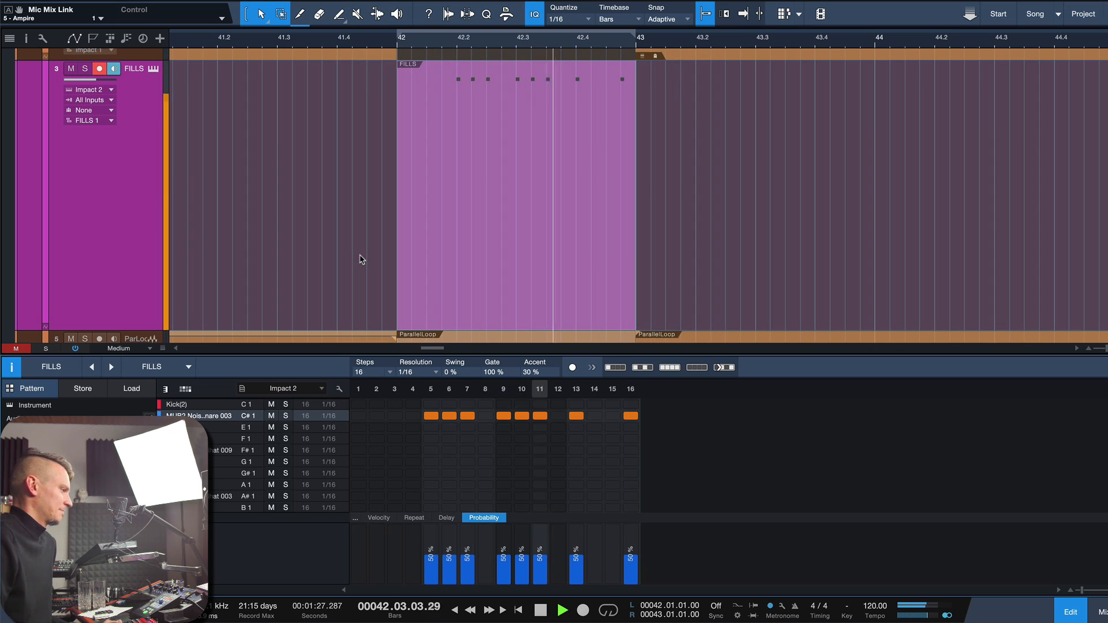
key("space")
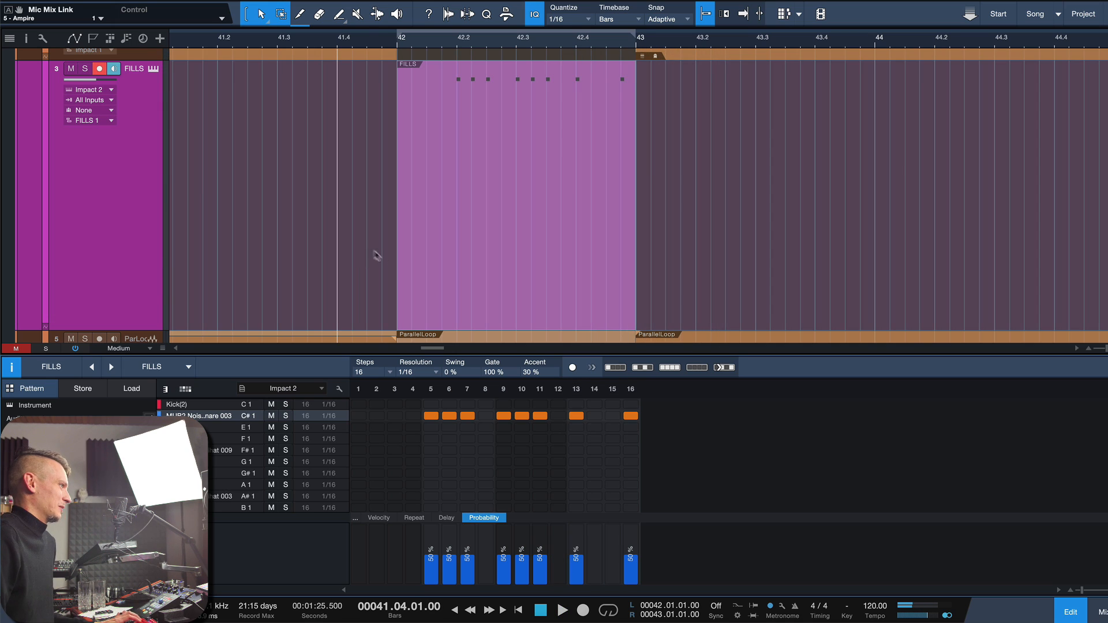
Step: Duplicate the FILLS pattern repeatedly to fill bars 43 through 48
key("w")
left_click(445, 250)
key("w")
key("w")
key("d")
key("d")
key("d")
key("d")
key("d")
key("d")
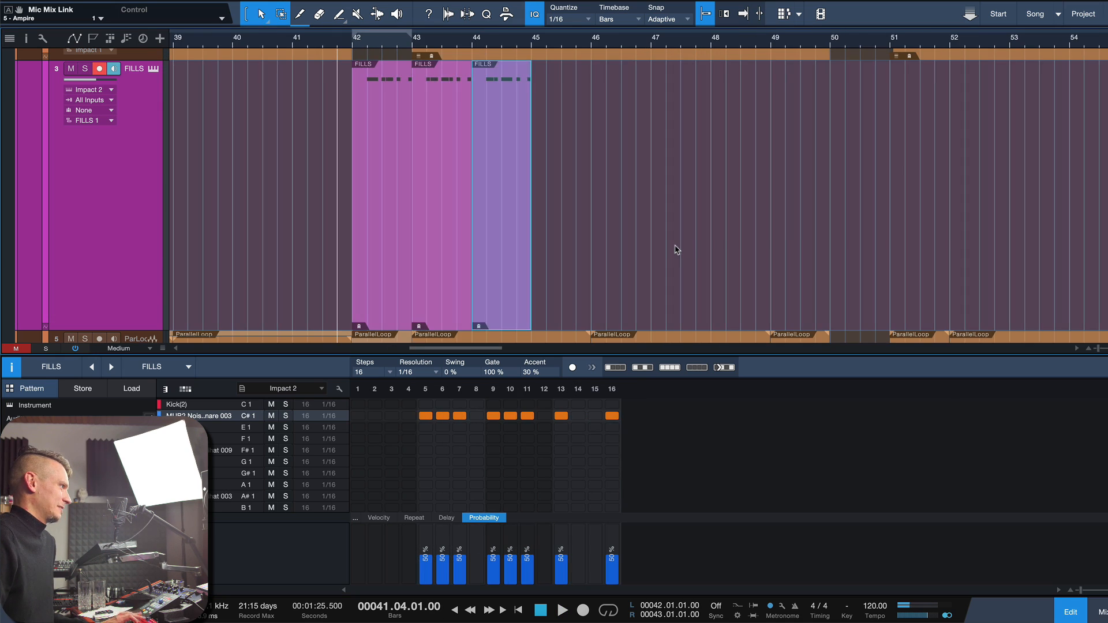
Step: Merge each of the seven FILLS patterns in bars 42 to 48 individually into a fixed instrument part
left_click(369, 249)
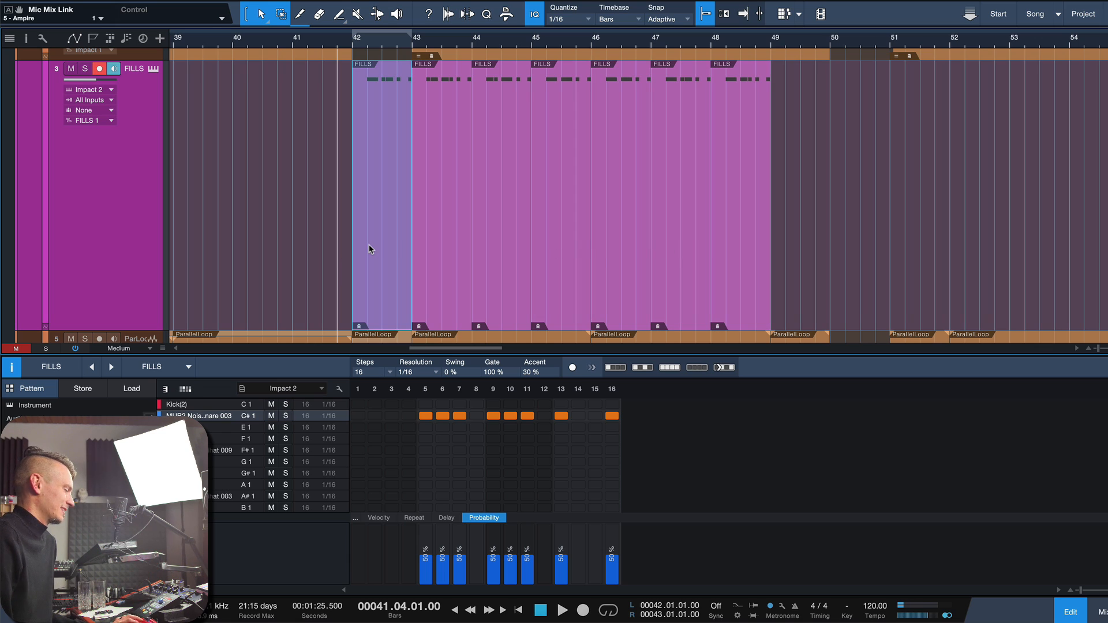
key("g")
key("Right")
key("g")
key("Right")
key("g")
key("Right")
key("g")
key("Right")
key("g")
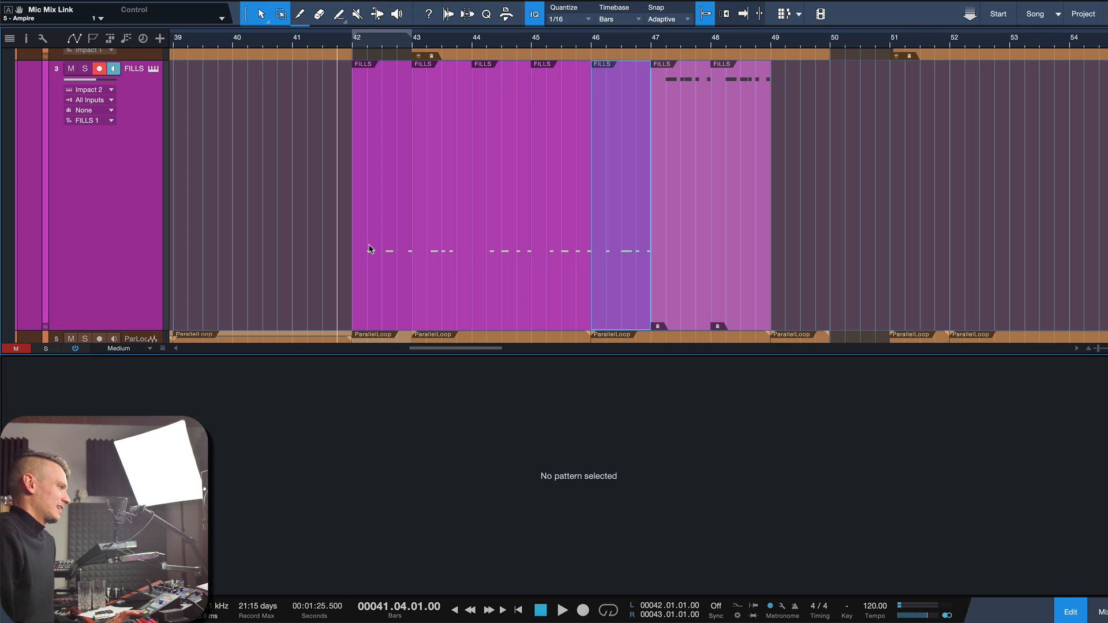
key("Right")
key("g")
key("Right")
key("g")
Step: Select the seven FILLS parts together and compare their generated note variations in the note editor
left_click_drag(283, 254, 802, 248)
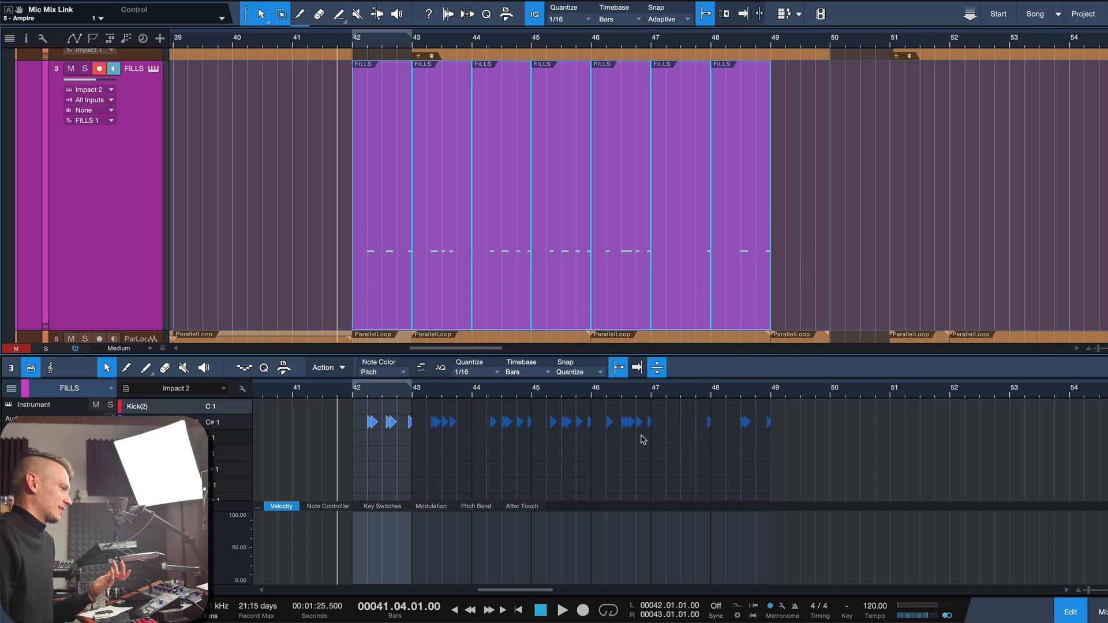
left_click_drag(682, 412, 736, 447)
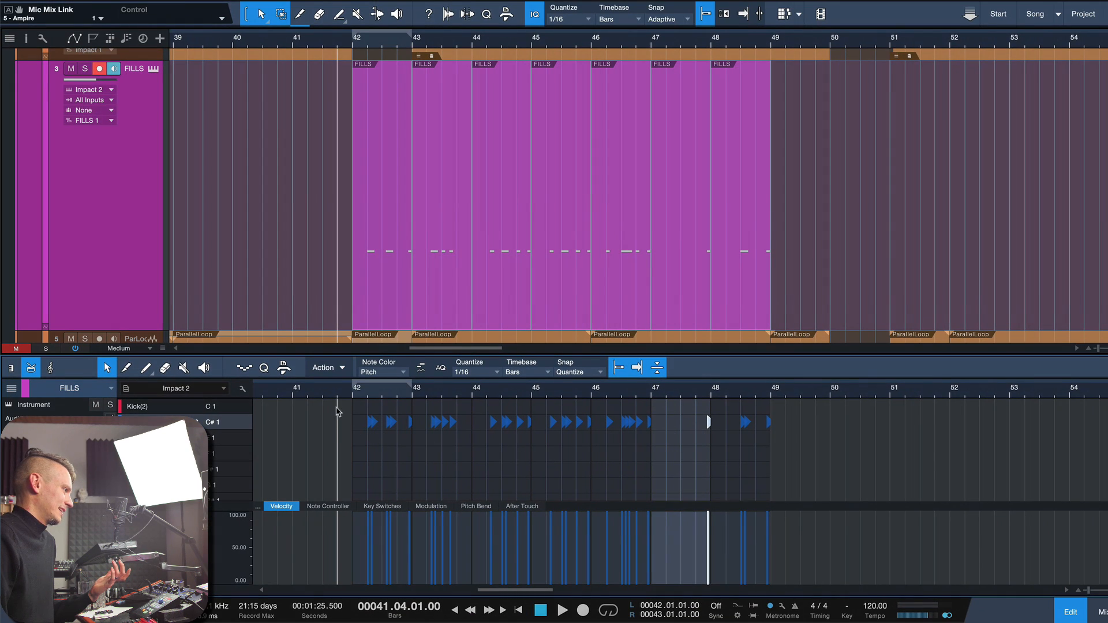
left_click_drag(337, 408, 466, 423)
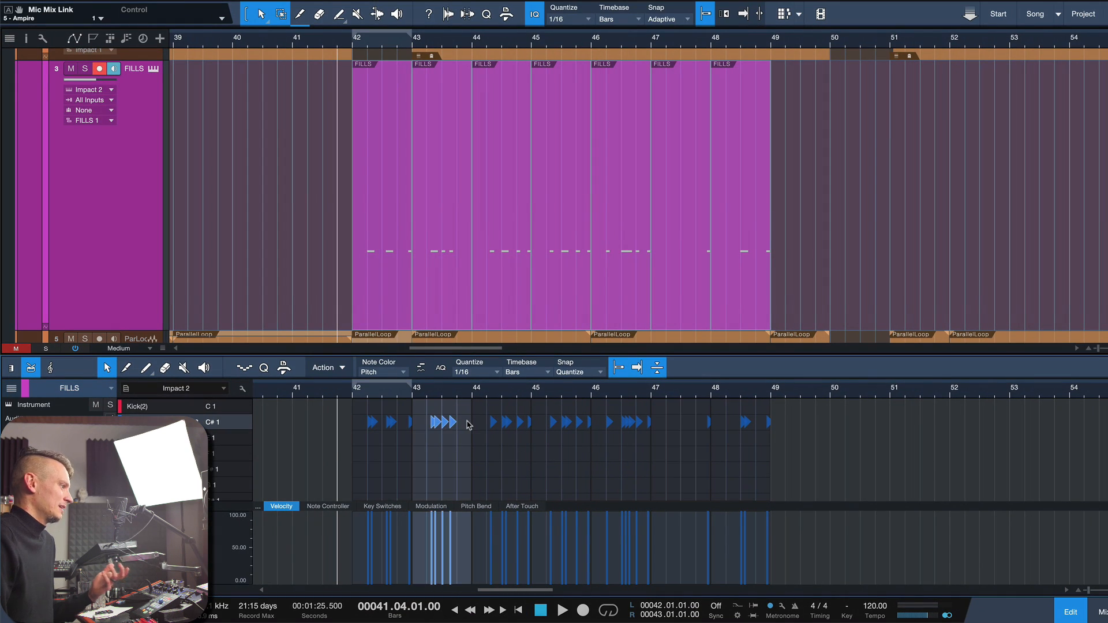
left_click(294, 268)
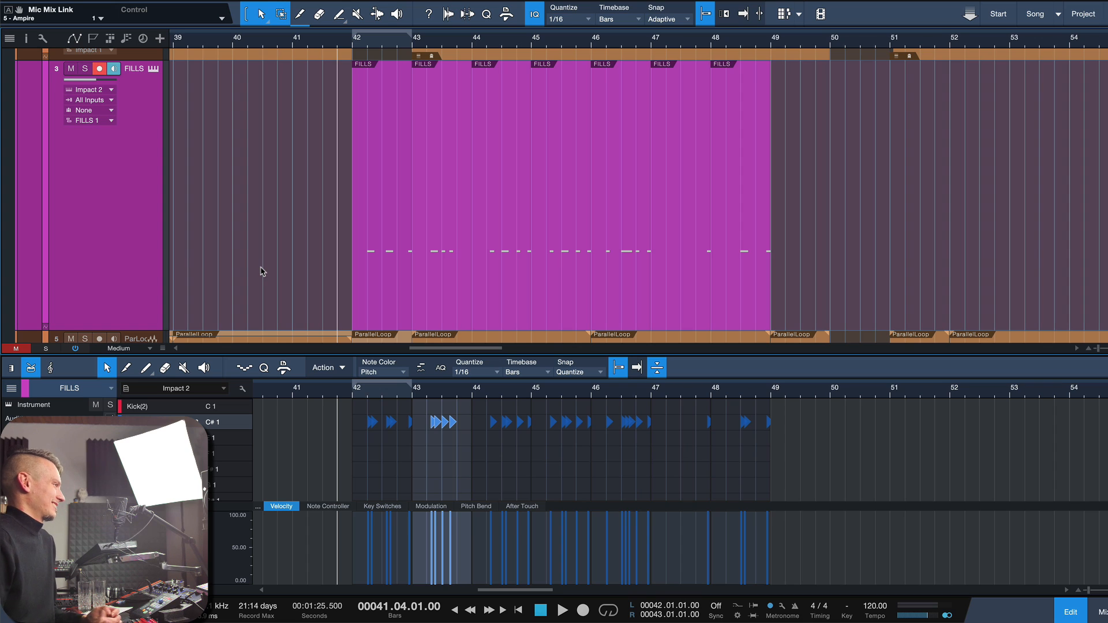
Step: Undo the merging of the FILLS parts and the duplicates in bars 43 to 48
key("super+z")
key("super+z")
key("super+z")
key("super+z")
key("super+z")
key("super+z")
key("super+z")
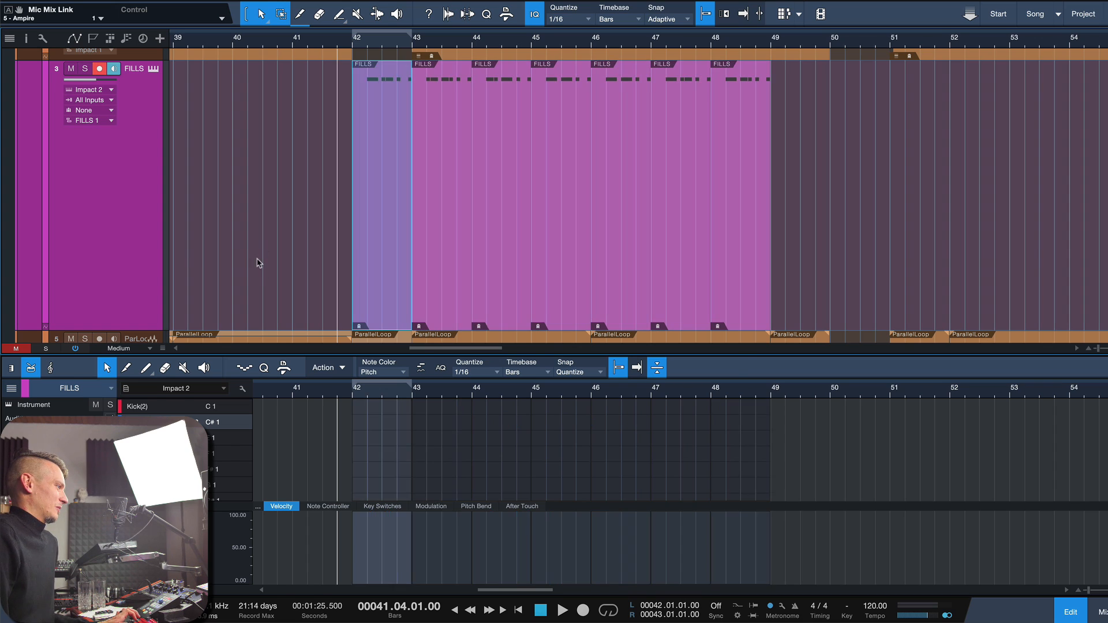
key("super+z")
key("super+z")
key("super+z")
key("super+z")
key("super+z")
key("super+z")
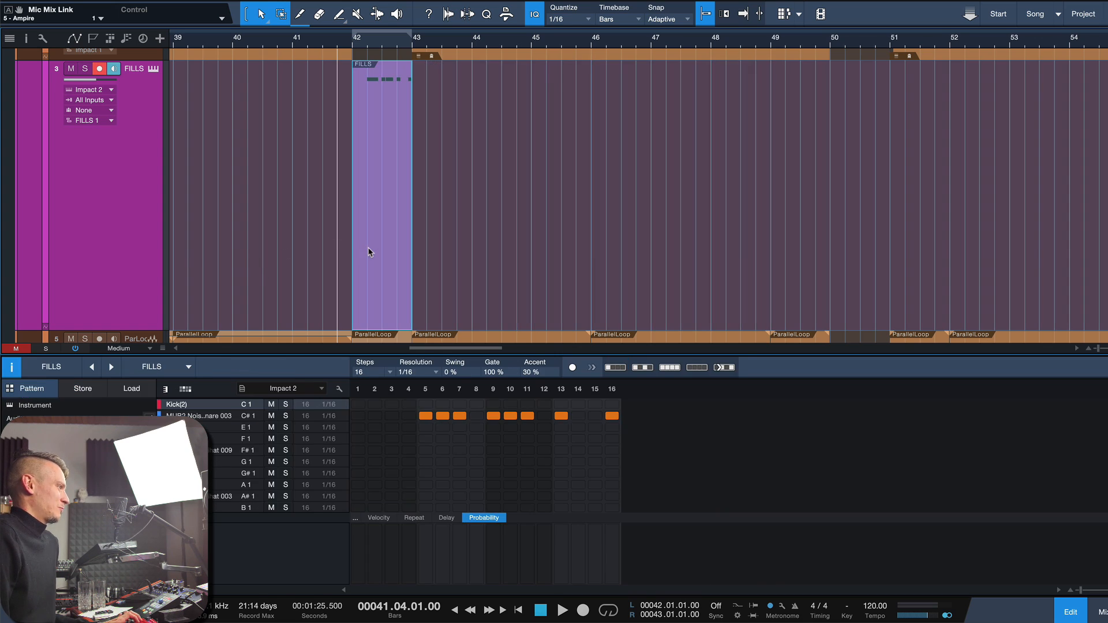
Step: Add Kick(2) hits on steps 9, 11, 13 and 15 of the FILLS pattern in bar 42
double_click(374, 247)
key("shift+s")
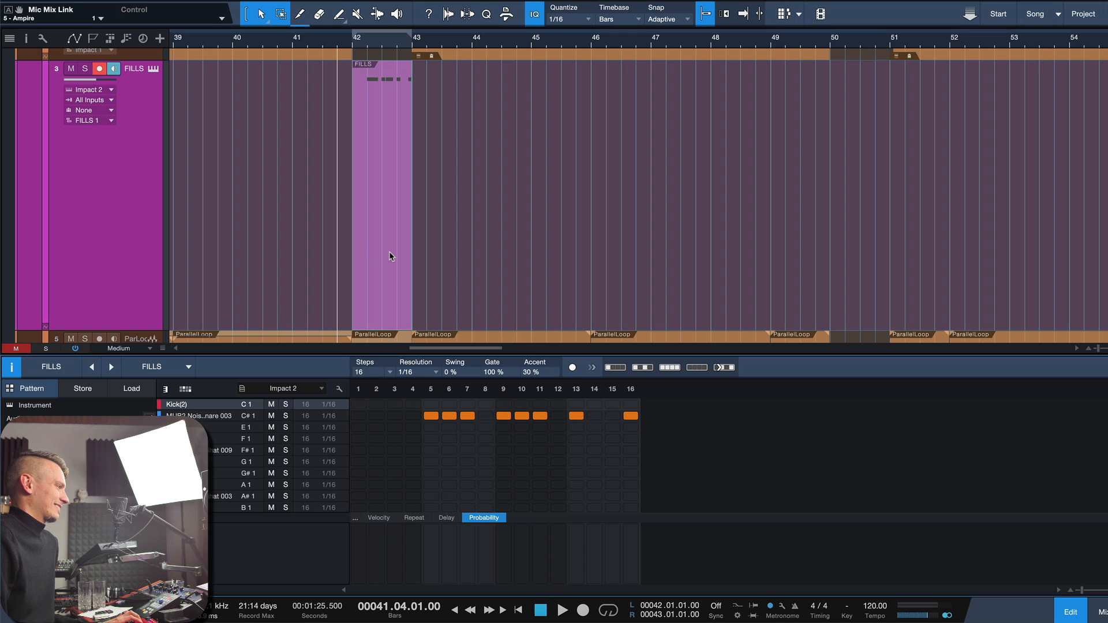
left_click(396, 260)
key("shift+s")
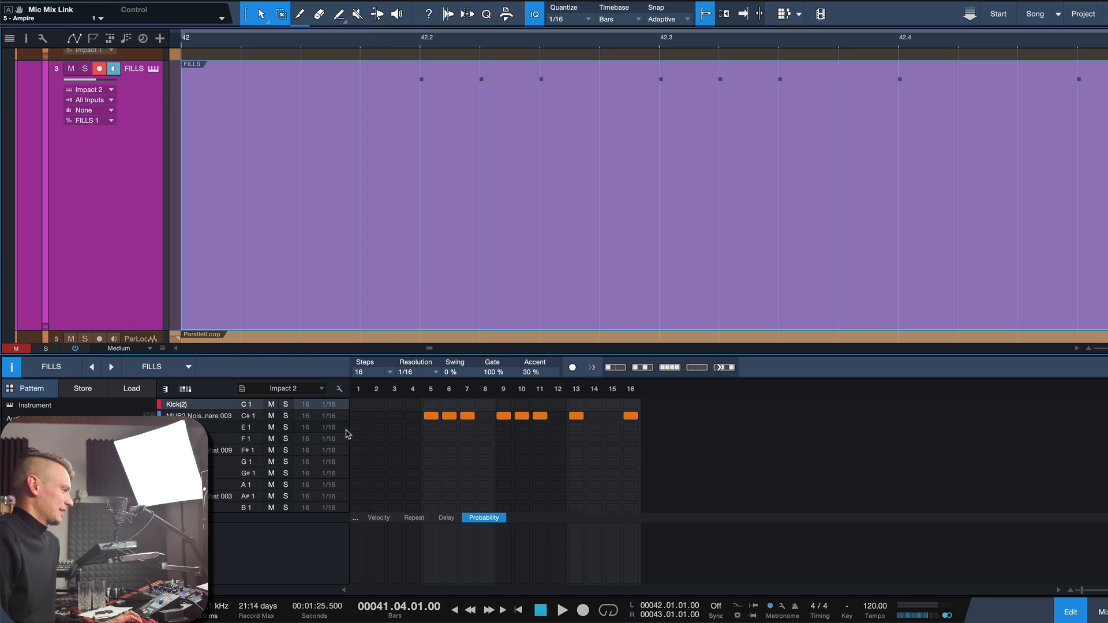
left_click(194, 405)
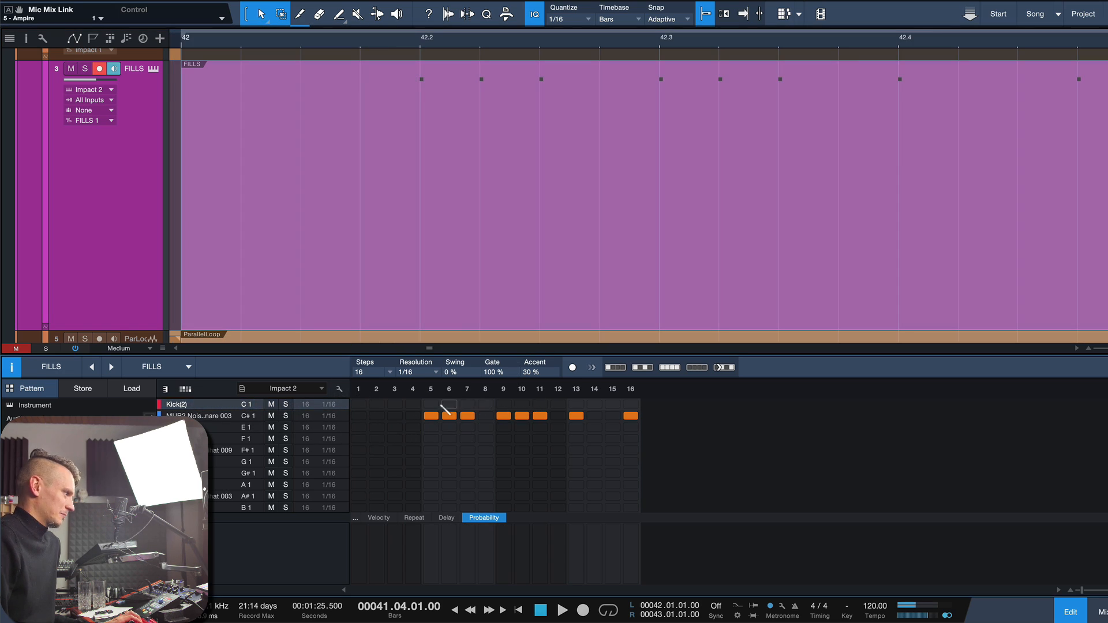
left_click(612, 404)
left_click(576, 404)
left_click(504, 404)
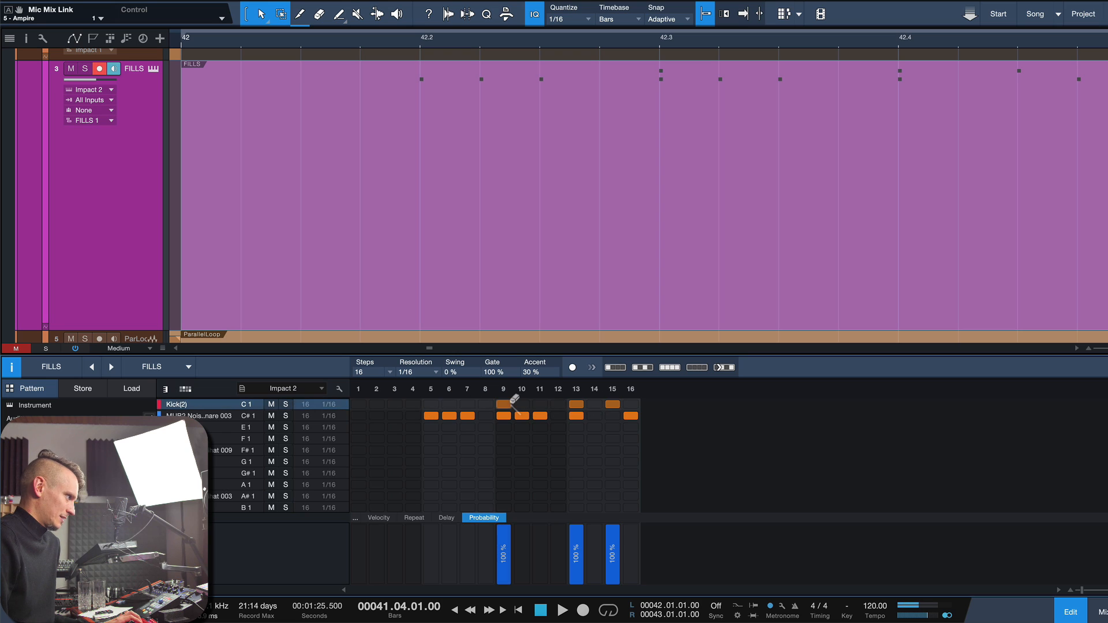
left_click(540, 404)
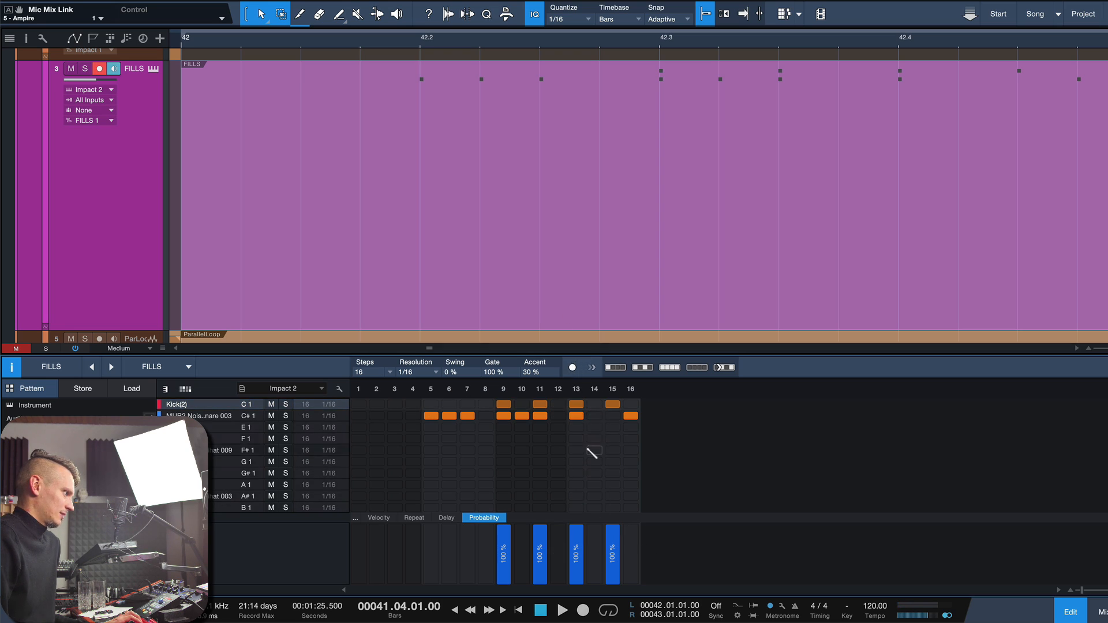
Step: Set the kick's probability to 50 % on steps 9 and 11 and to 100 % on steps 13 and 15
left_click_drag(543, 552, 544, 558)
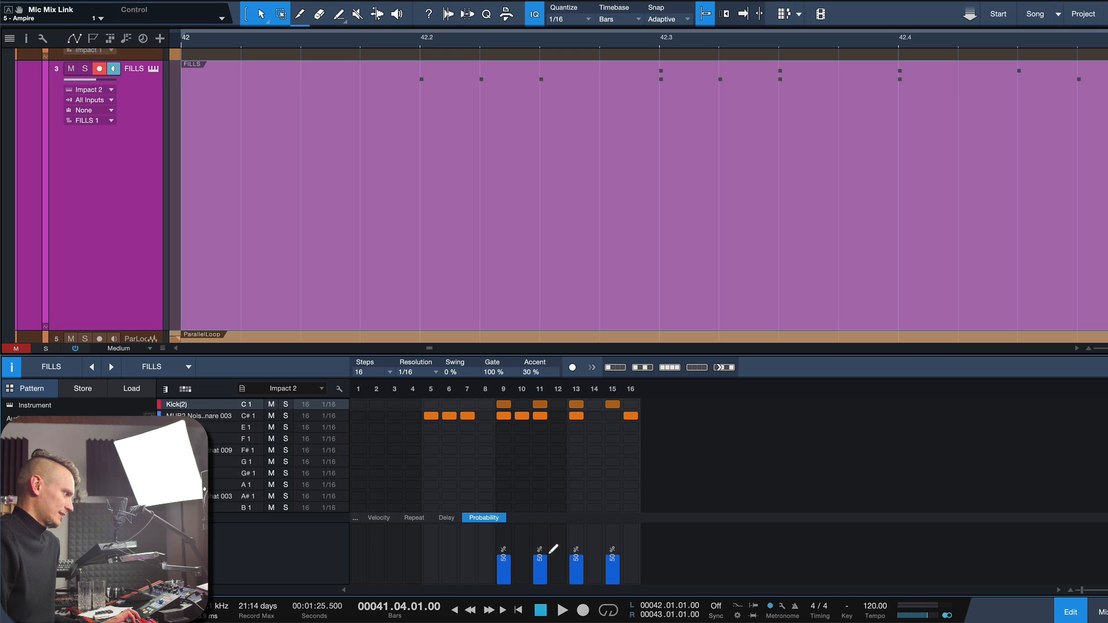
left_click_drag(577, 527, 649, 504)
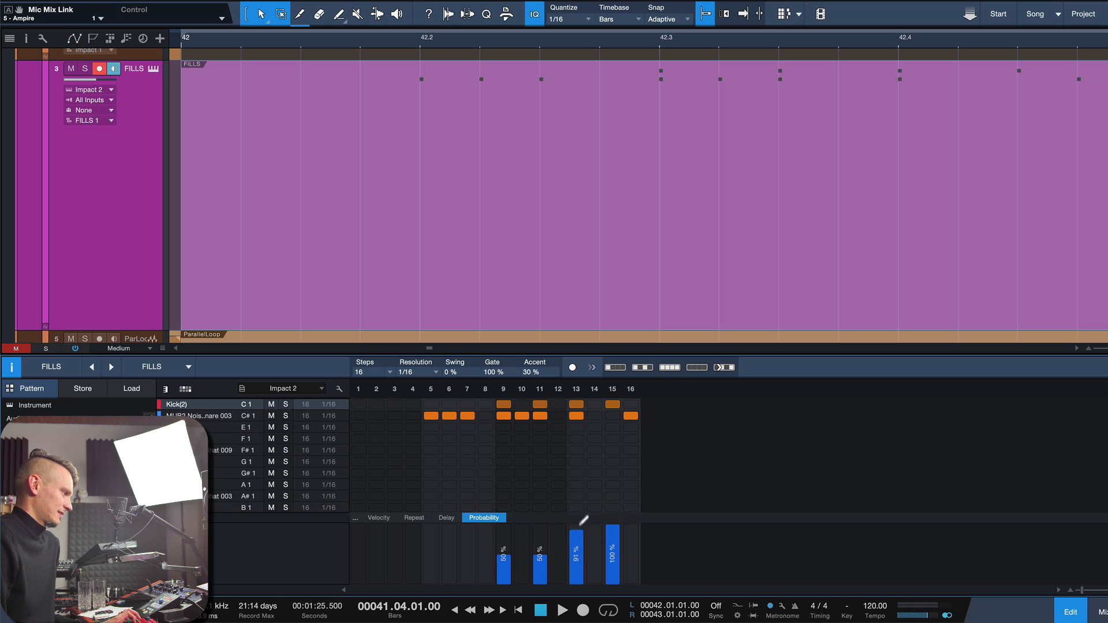
left_click_drag(583, 521, 582, 511)
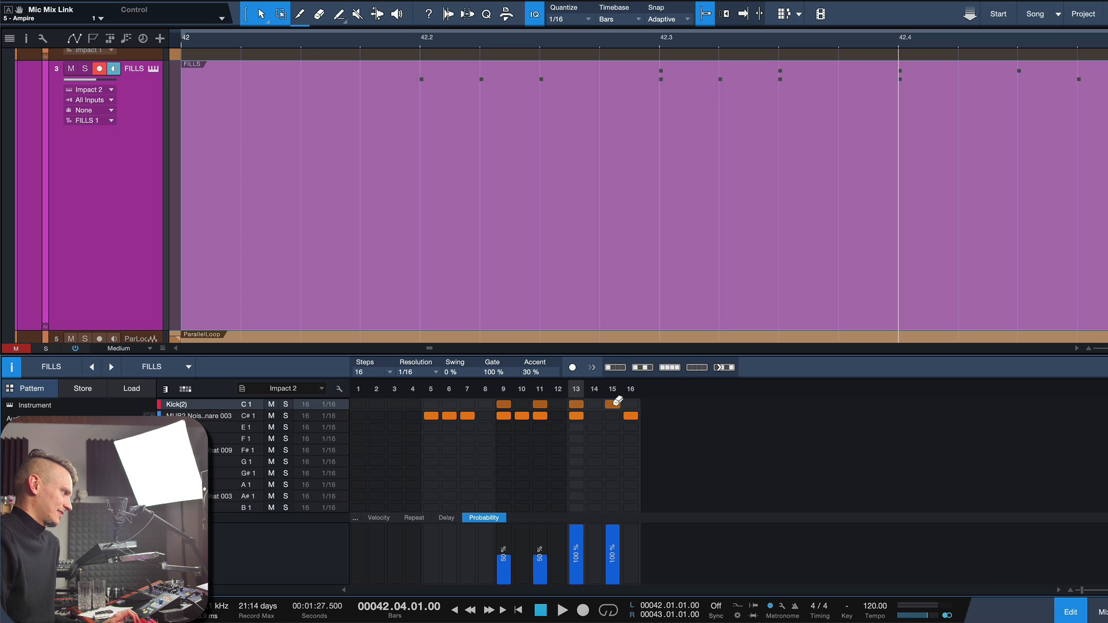
Step: Accent the kick hits on steps 13 and 15 and display the kick lane's velocities
left_click(613, 404, "ctrl")
left_click(576, 404, "ctrl")
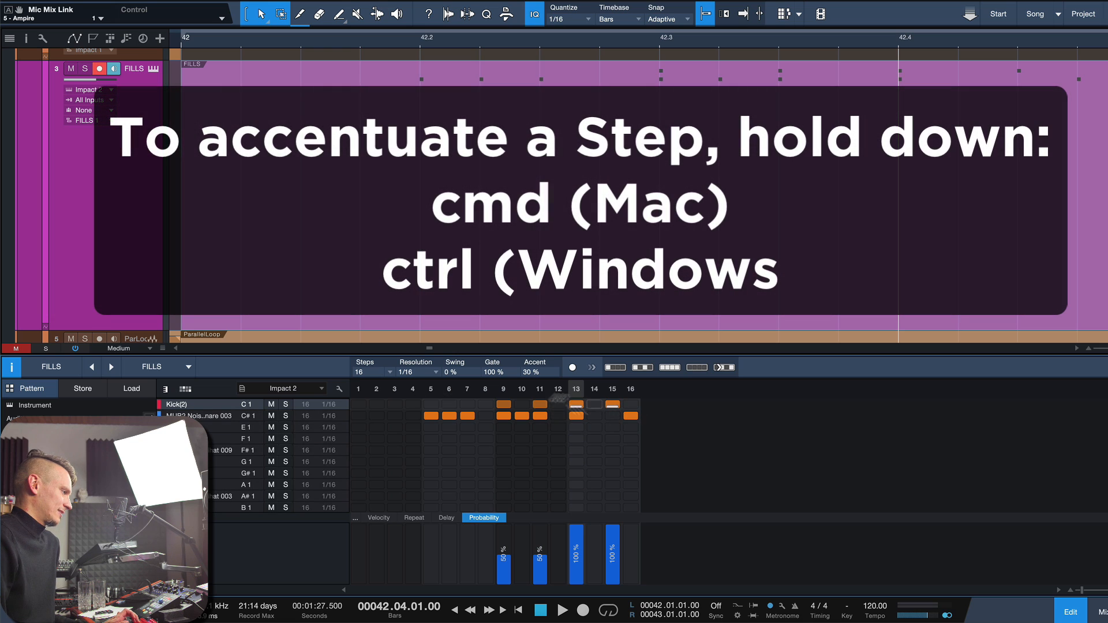
left_click(379, 517)
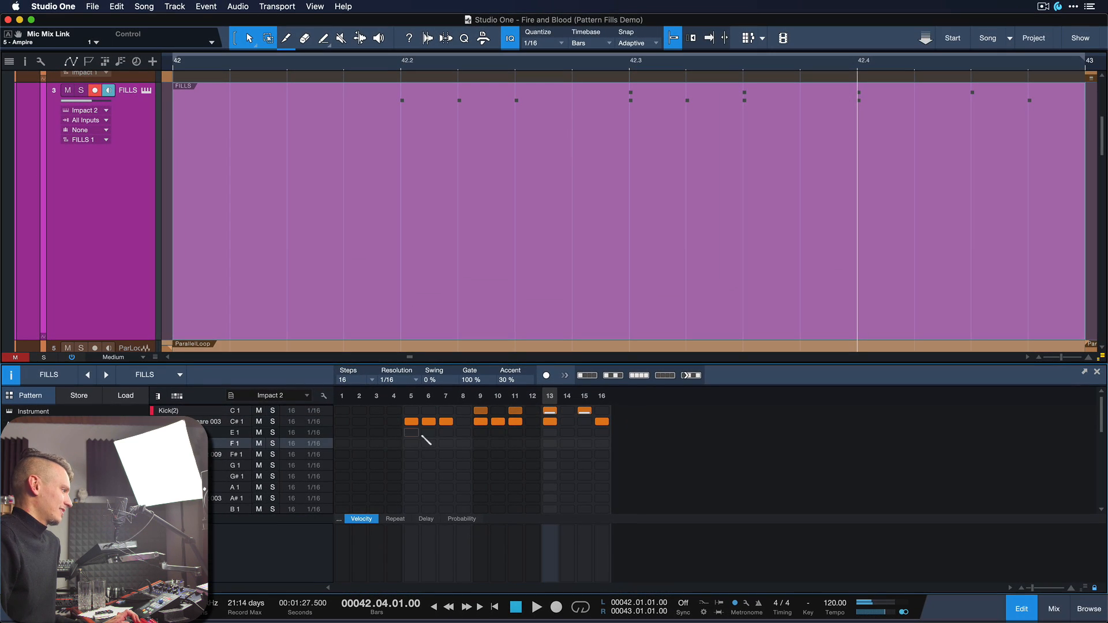
Step: Add Cymbals 1 on step 6, Perc 1 on 11 and 14, Closed Hihat 009 on 11, 13 and 16, and Hat 2 and Perc 2 on 15
left_click(362, 299)
left_click(513, 336)
left_click(573, 336)
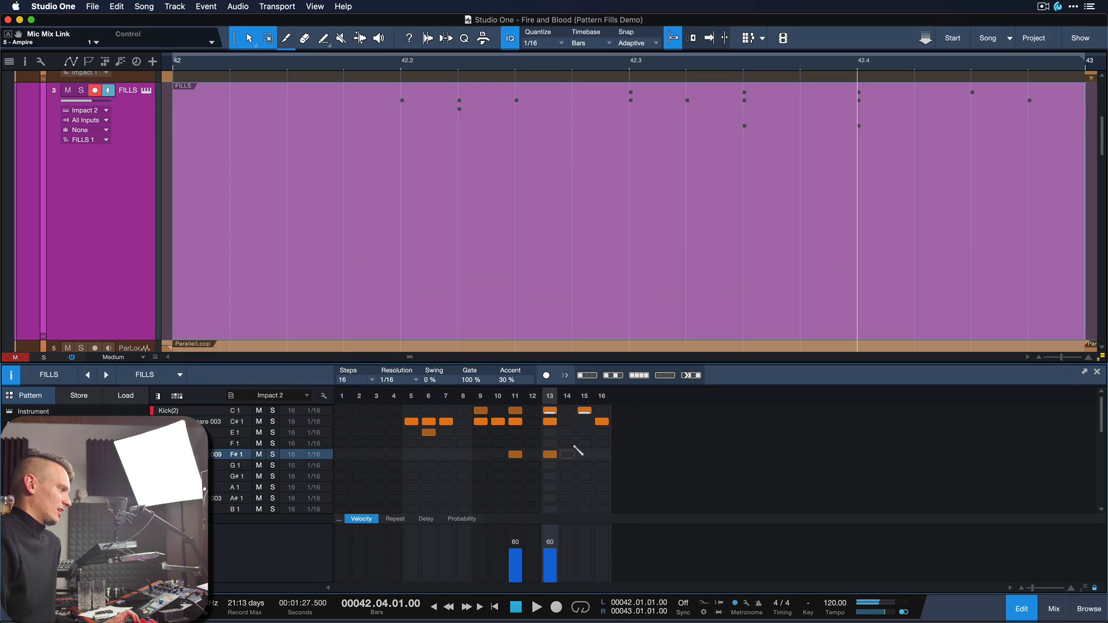
left_click(567, 443)
left_click(602, 455)
left_click(584, 476)
left_click(515, 444)
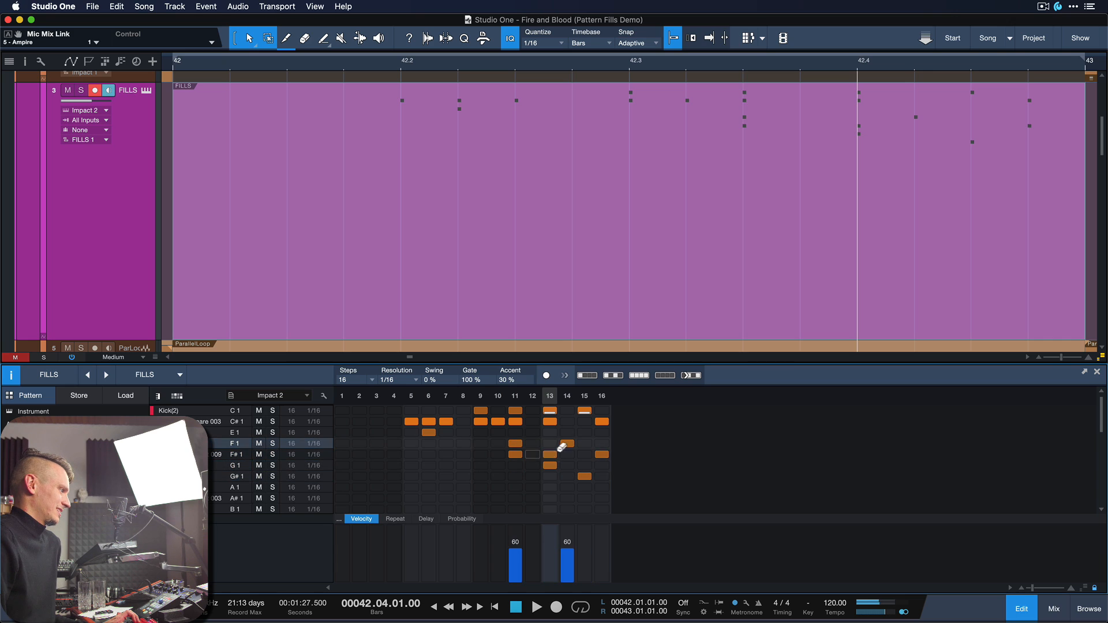
left_click(550, 464)
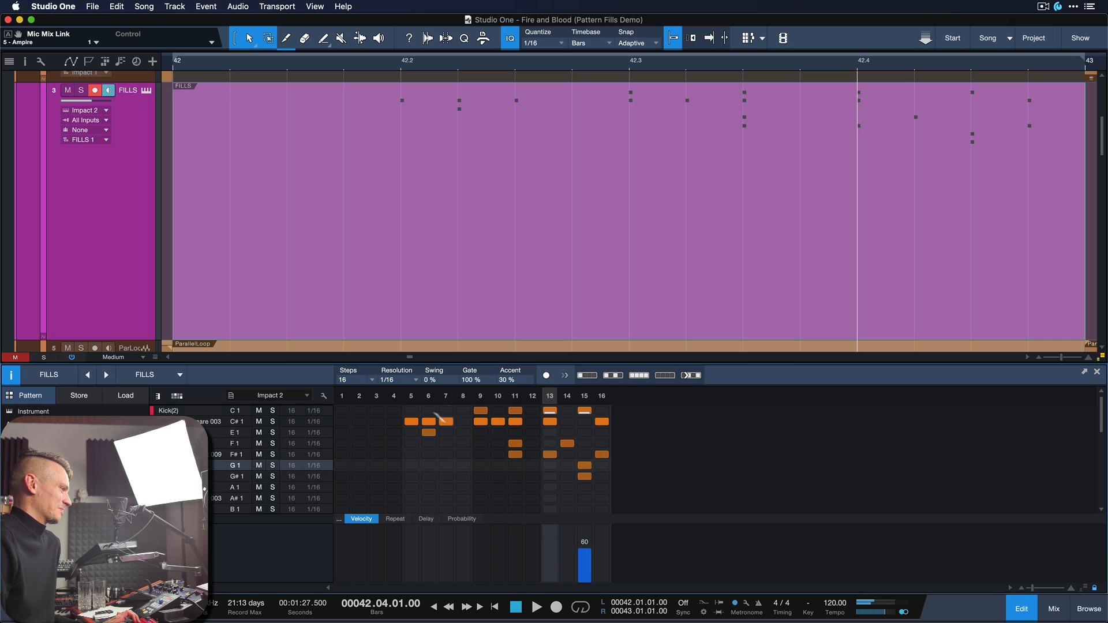
Step: Play the arrangement from shortly before bar 42 to audition the expanded FILLS pattern
left_click(482, 333)
key("l")
key("w")
key("w")
key("w")
scroll(341, 171, "left", 5)
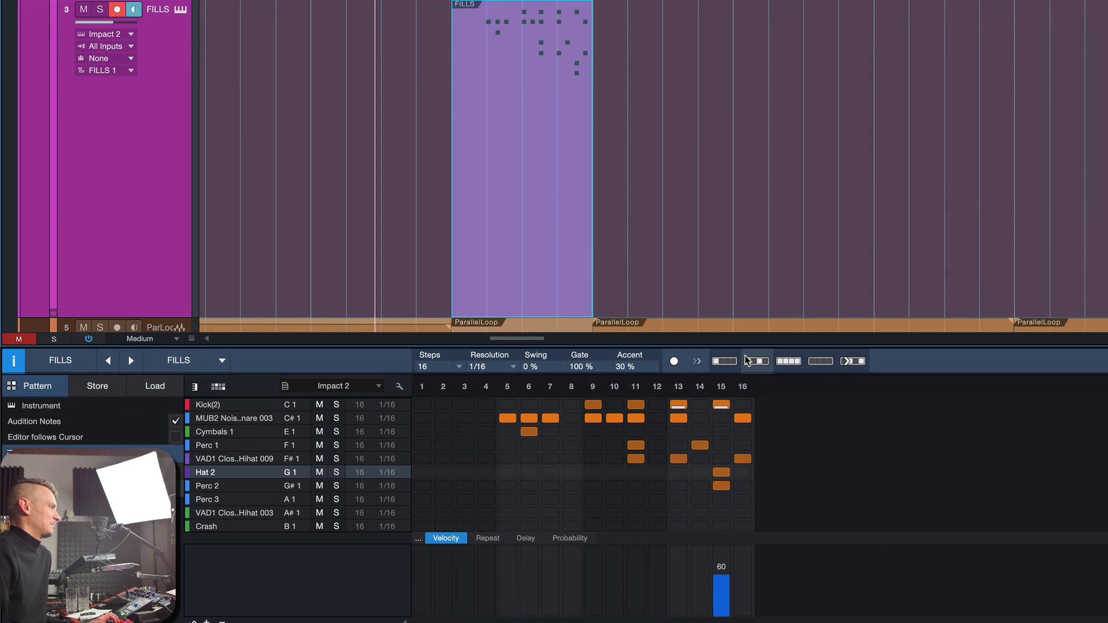
key("space")
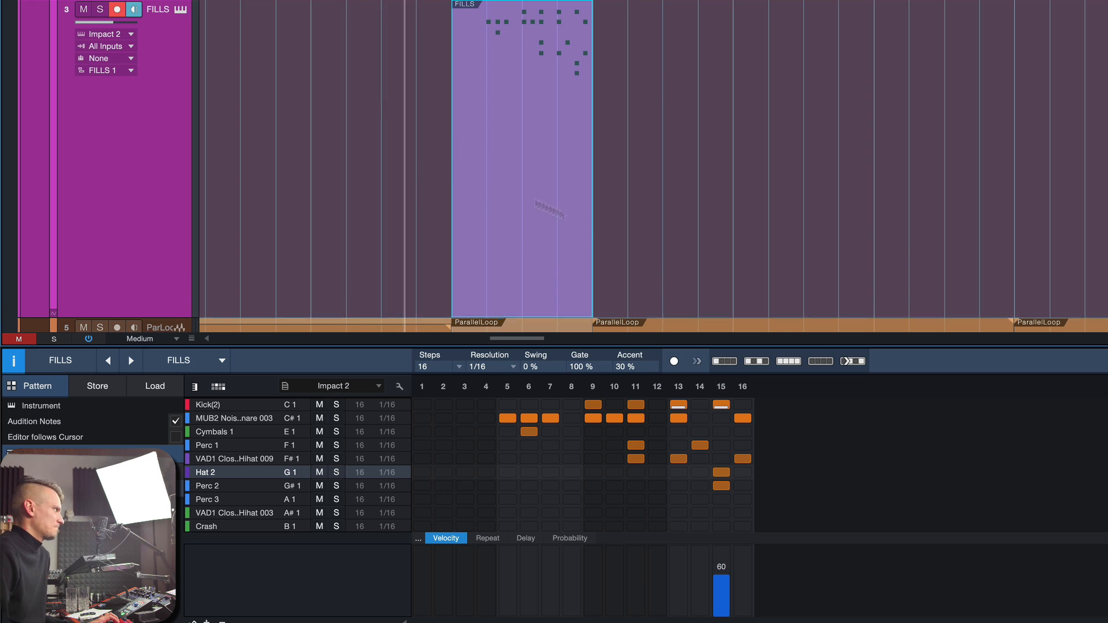
Step: Add hits: Closed Hihat 003 on step 8, Perc 2 and Closed Hihat 009 on 12, Cymbals 1 on 12 and 14, Hat 2 on 14, Perc 1 on 15
key("e")
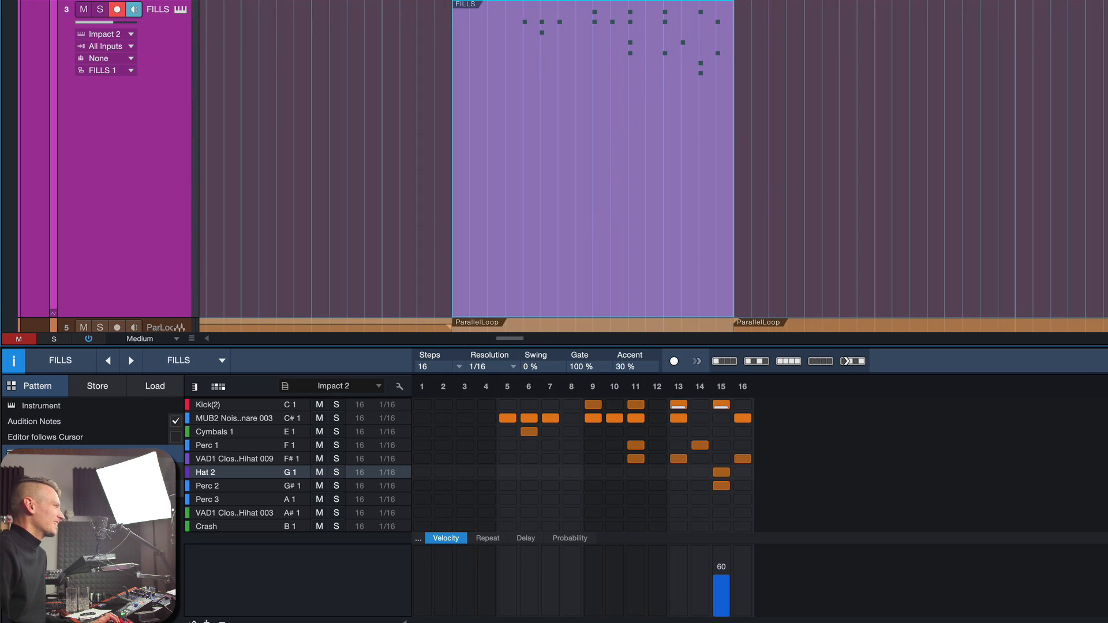
left_click(571, 512)
left_click(656, 485)
left_click(722, 445)
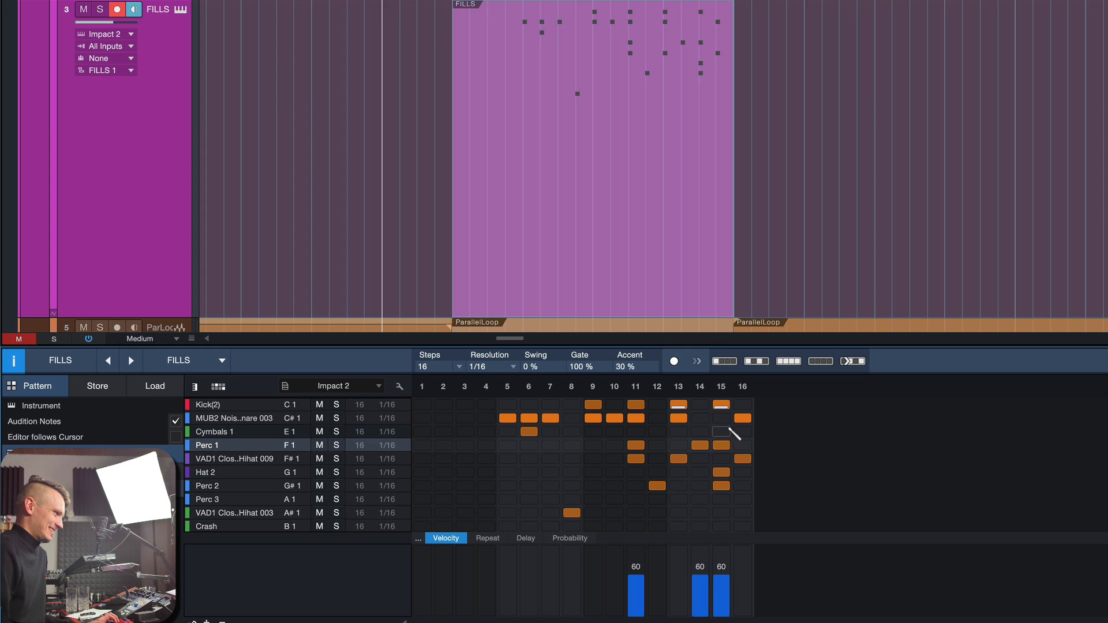
left_click(699, 432)
left_click(657, 431)
left_click(657, 458)
left_click(699, 472)
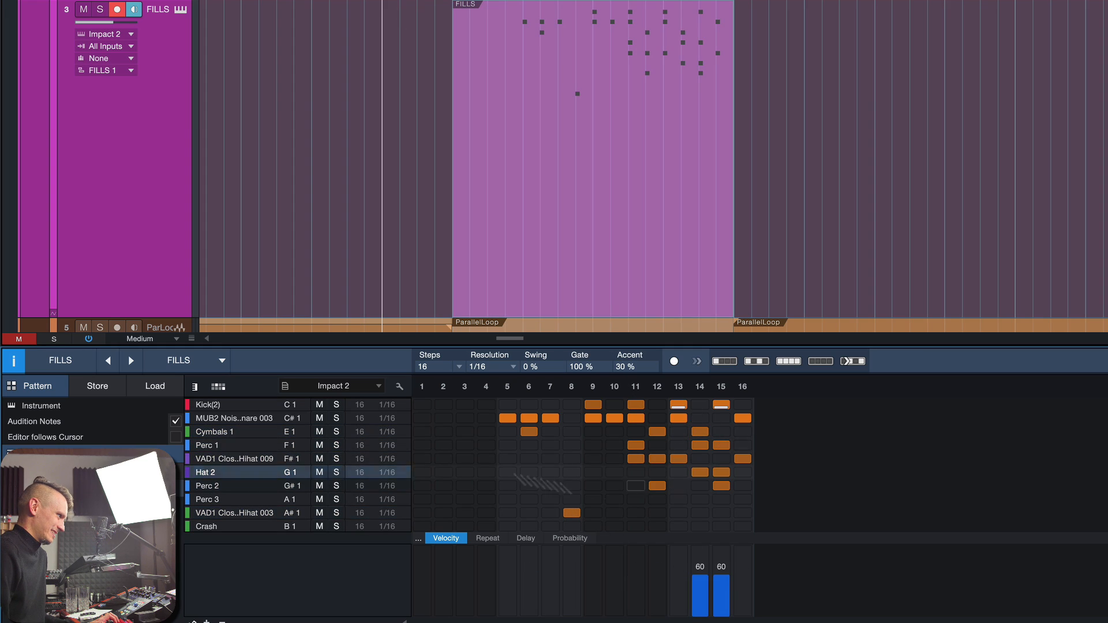
Step: Show the step probabilities of the Perc 1, snare, Cymbals 1 and Hat 2 lanes
left_click(214, 447)
left_click(570, 539)
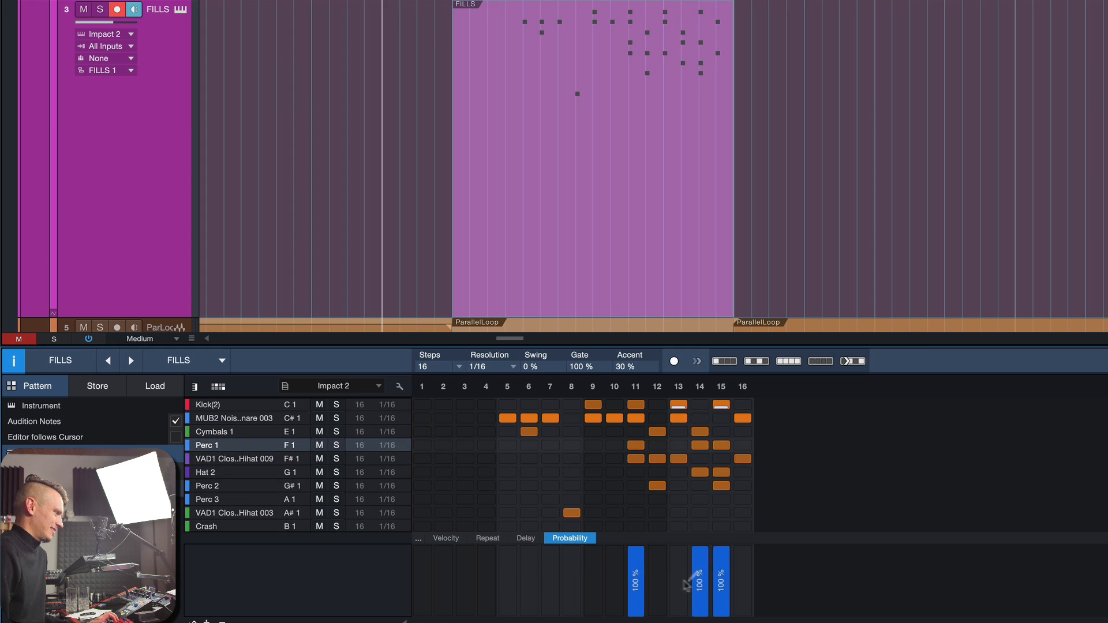
left_click(277, 420)
left_click(277, 434)
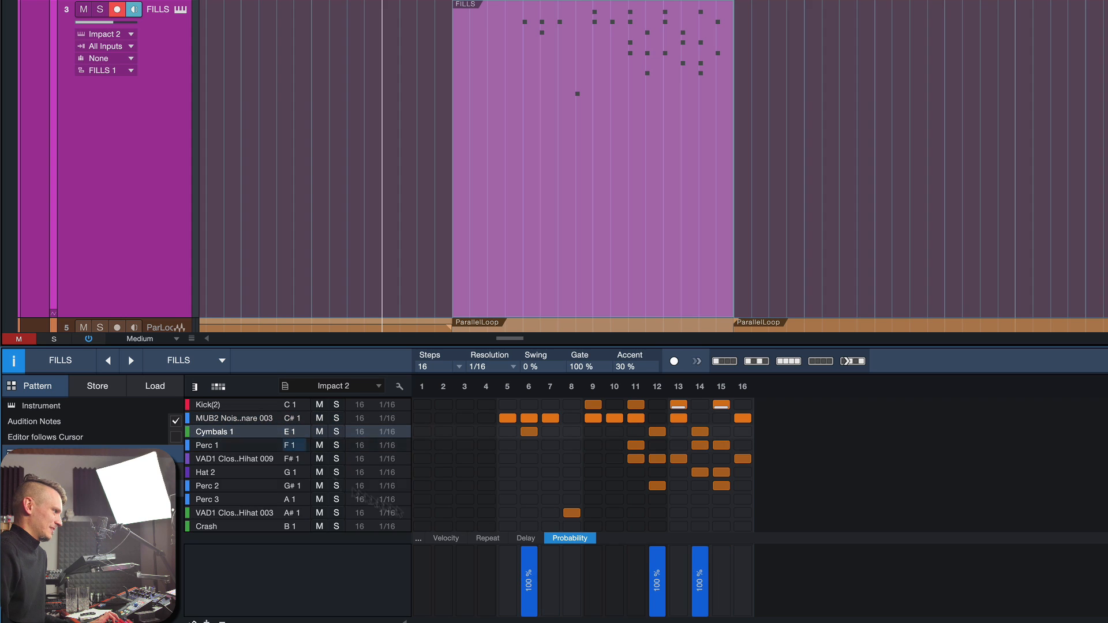
left_click(284, 470)
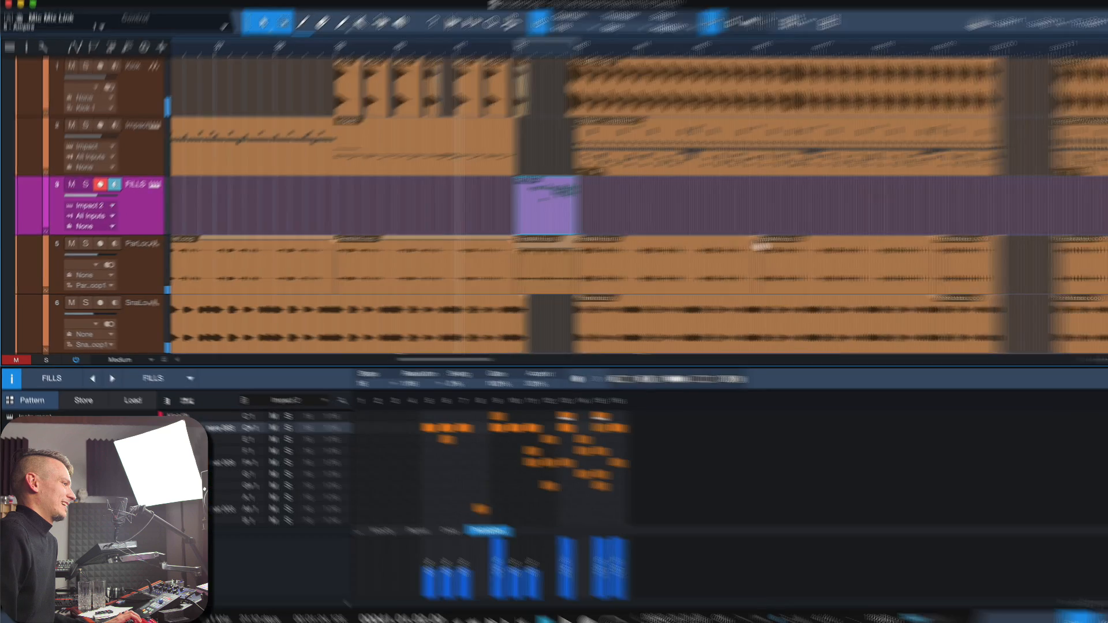
Step: Duplicate the FILLS pattern repeatedly to fill bars 43 through 47
key("d")
key("d")
key("d")
key("d")
key("d")
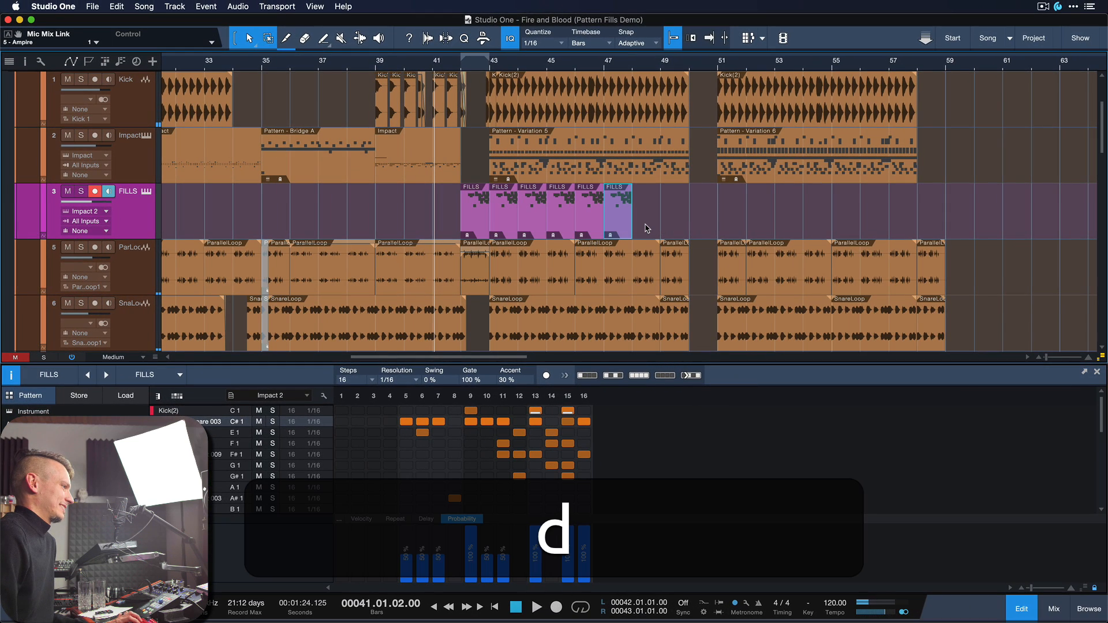
Step: Merge each of the six FILLS patterns in bars 42 to 47 individually into a fixed instrument part
key("g")
key("Left")
key("g")
key("Left")
key("g")
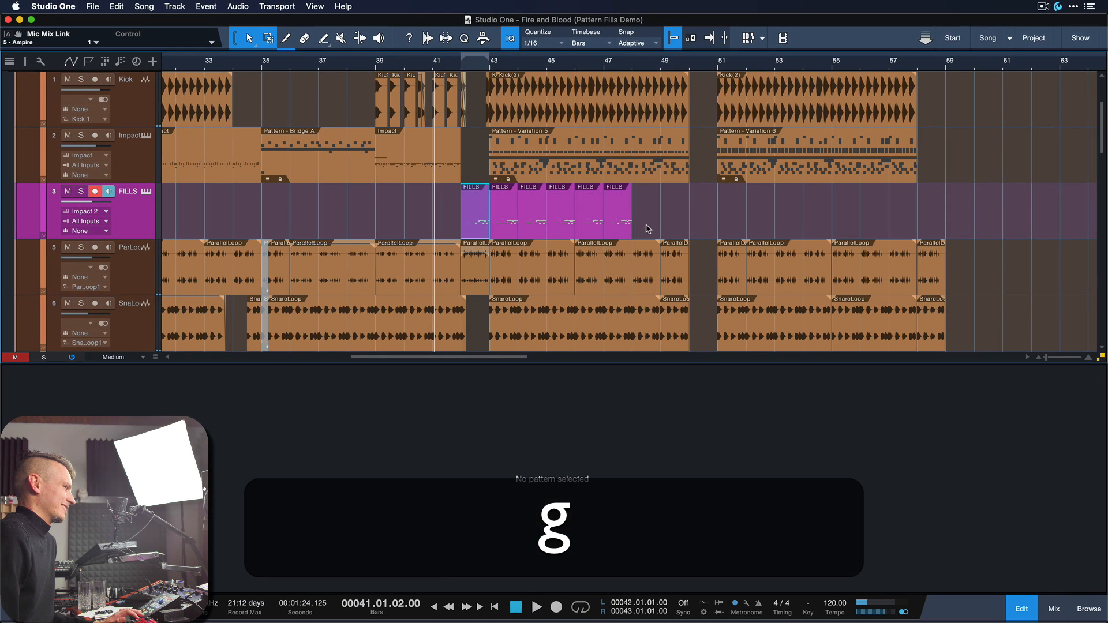
Step: Compare the generated drum note variations of the six FILLS parts in the note editor
left_click(478, 227)
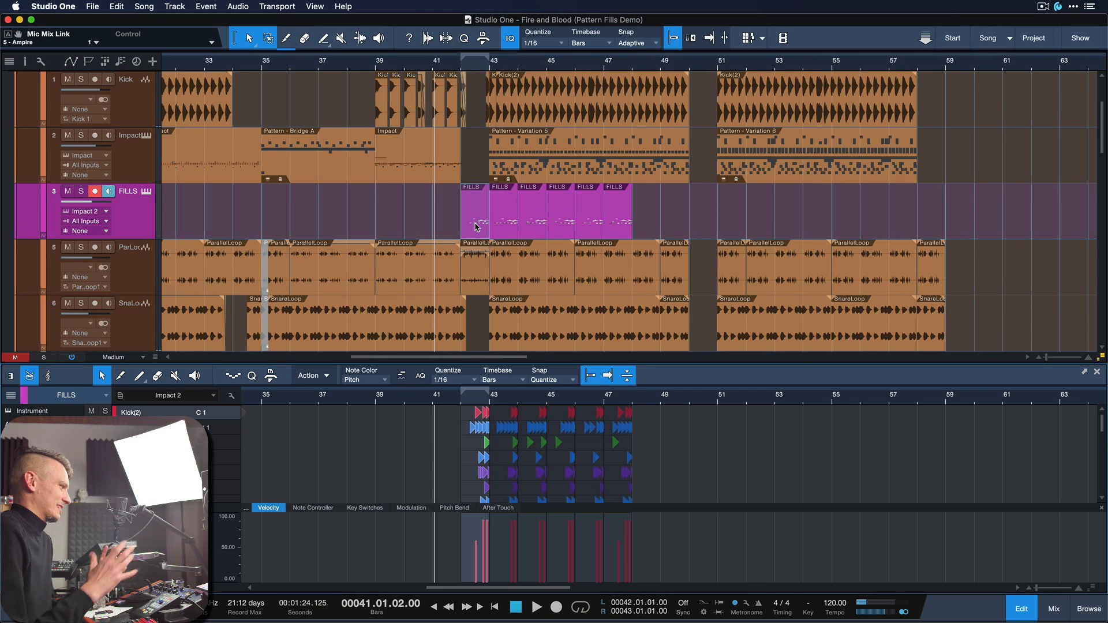
key("e")
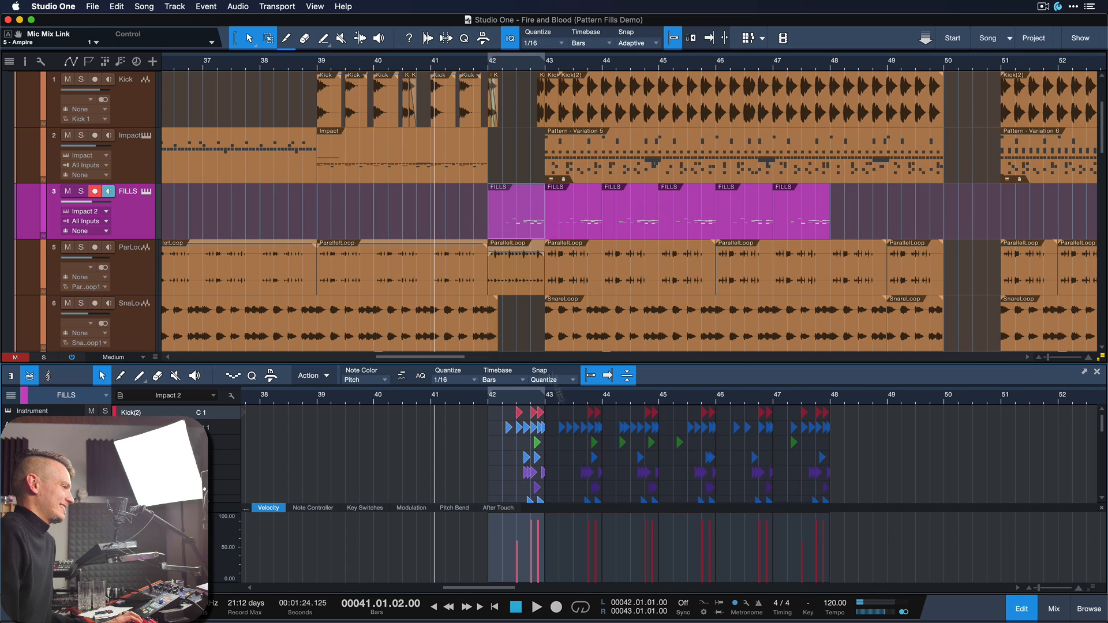
scroll(620, 480, "down", 4)
left_click(625, 468)
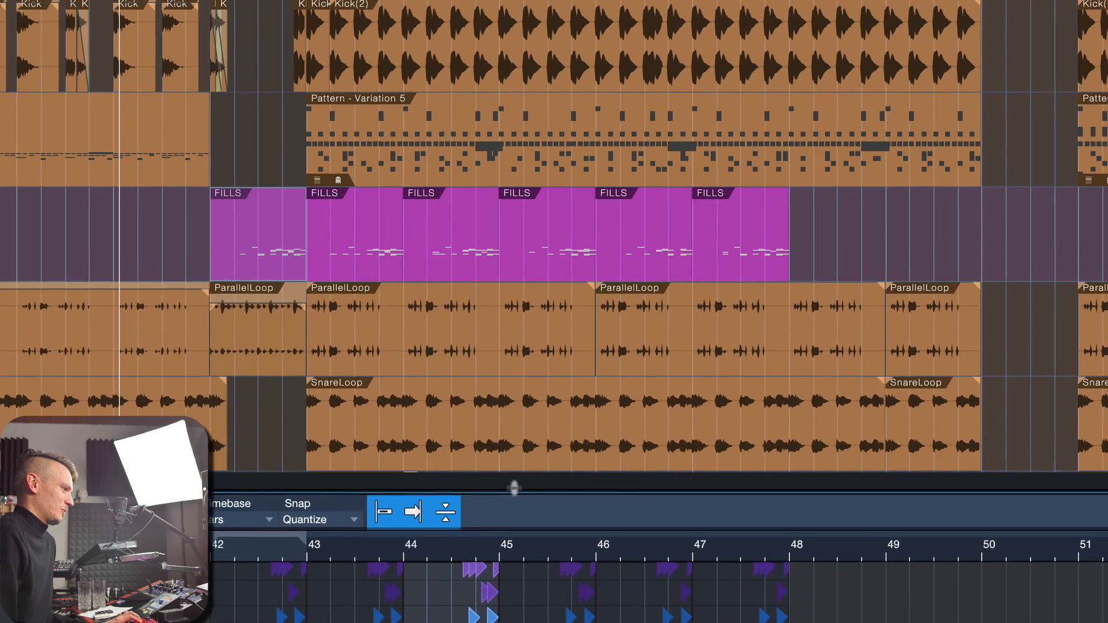
left_click_drag(514, 488, 514, 230)
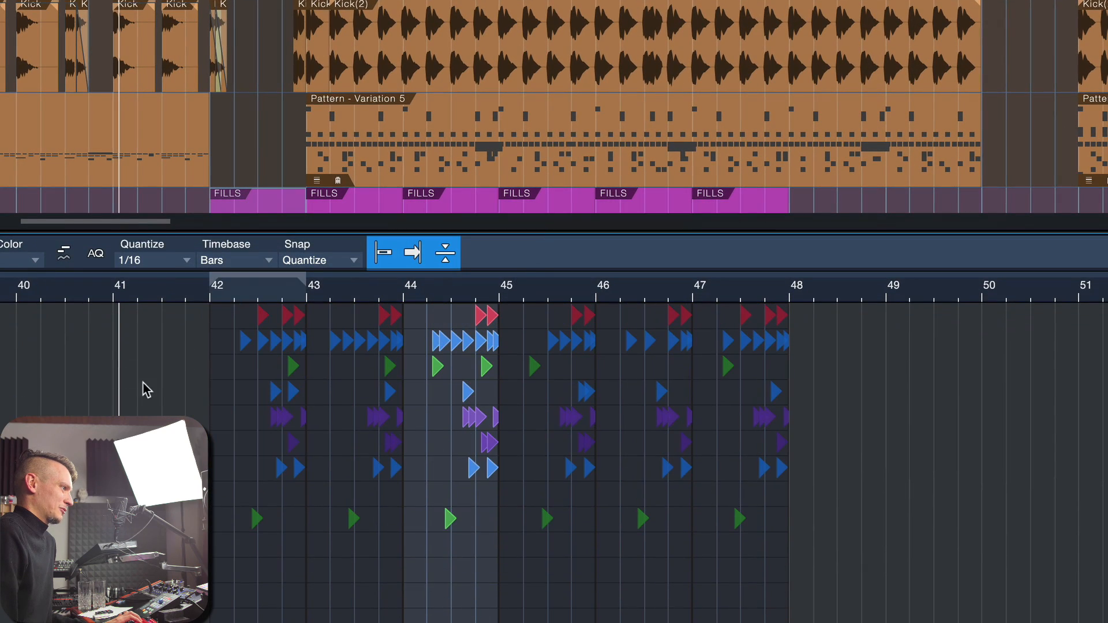
scroll(370, 151, "down", 3)
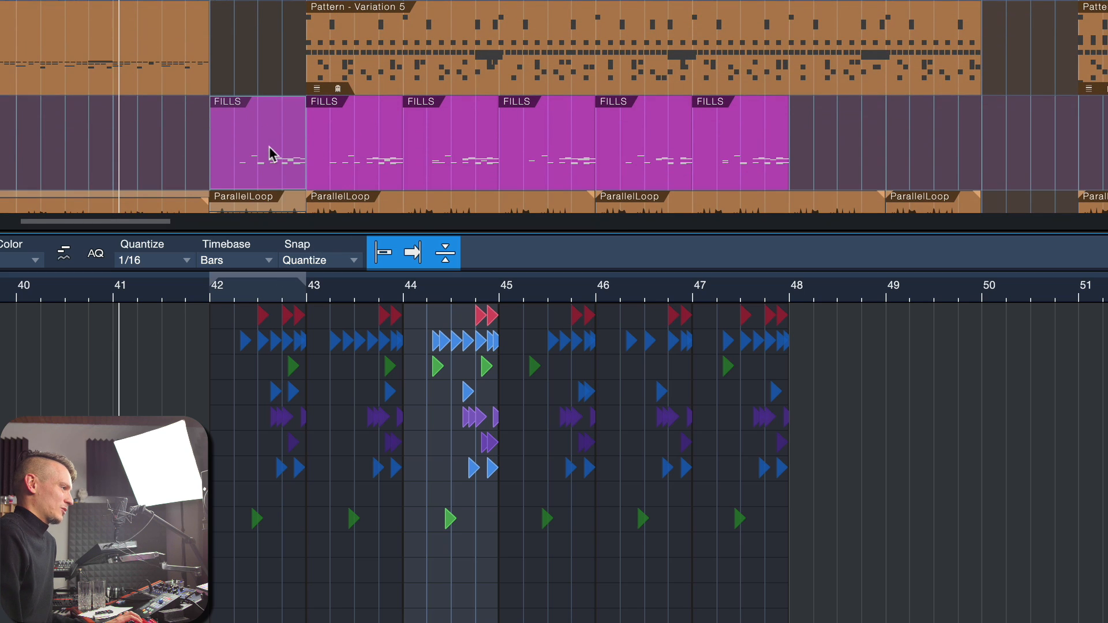
Step: Move the FILLS part from bar 47 to bar 50 and delete the parts in bars 43 to 46
left_click(260, 164)
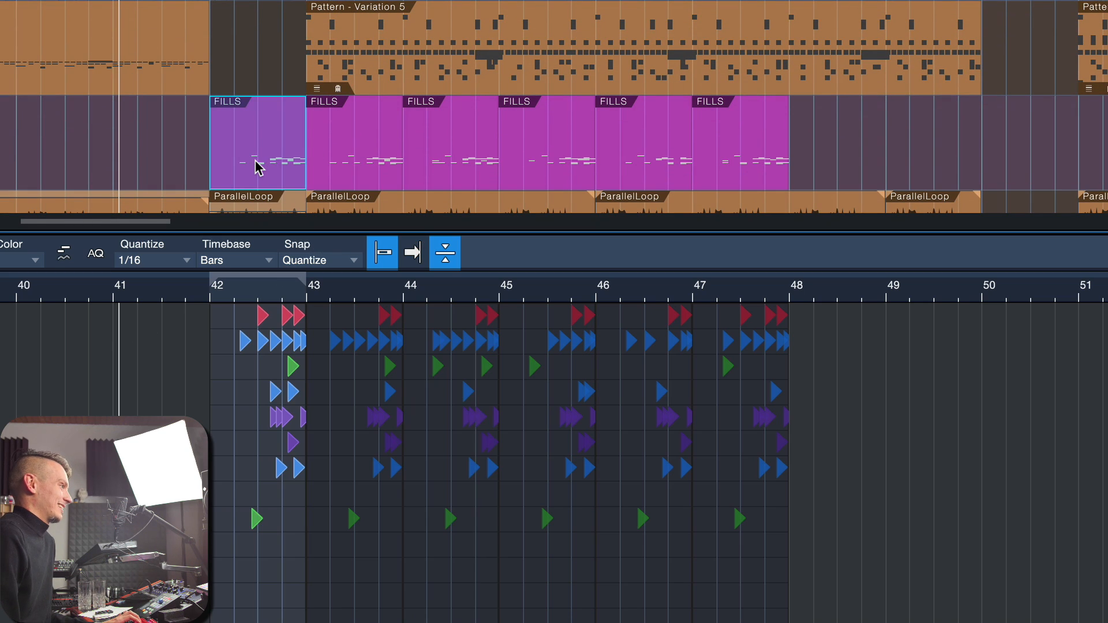
left_click_drag(760, 154, 1045, 153)
left_click_drag(843, 162, 350, 164)
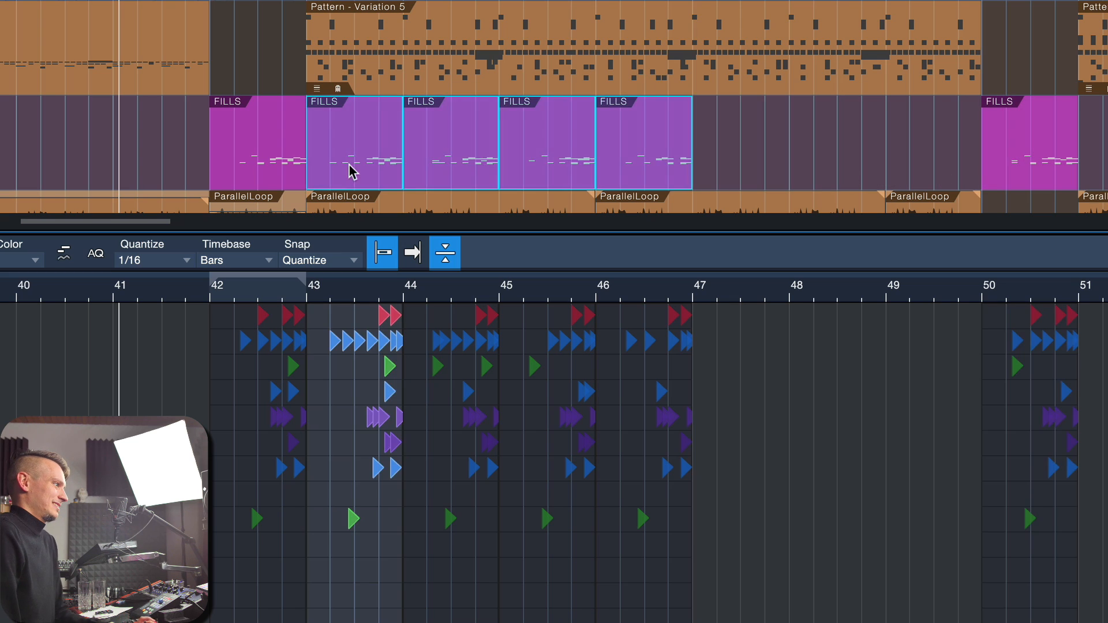
key("Delete")
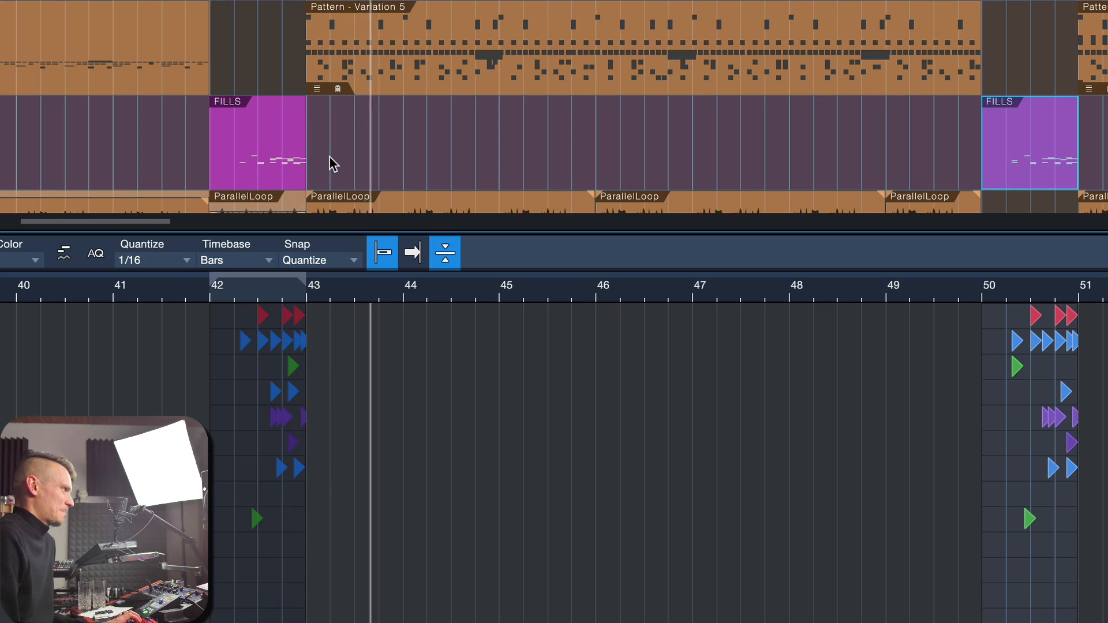
scroll(330, 157, "up", 2)
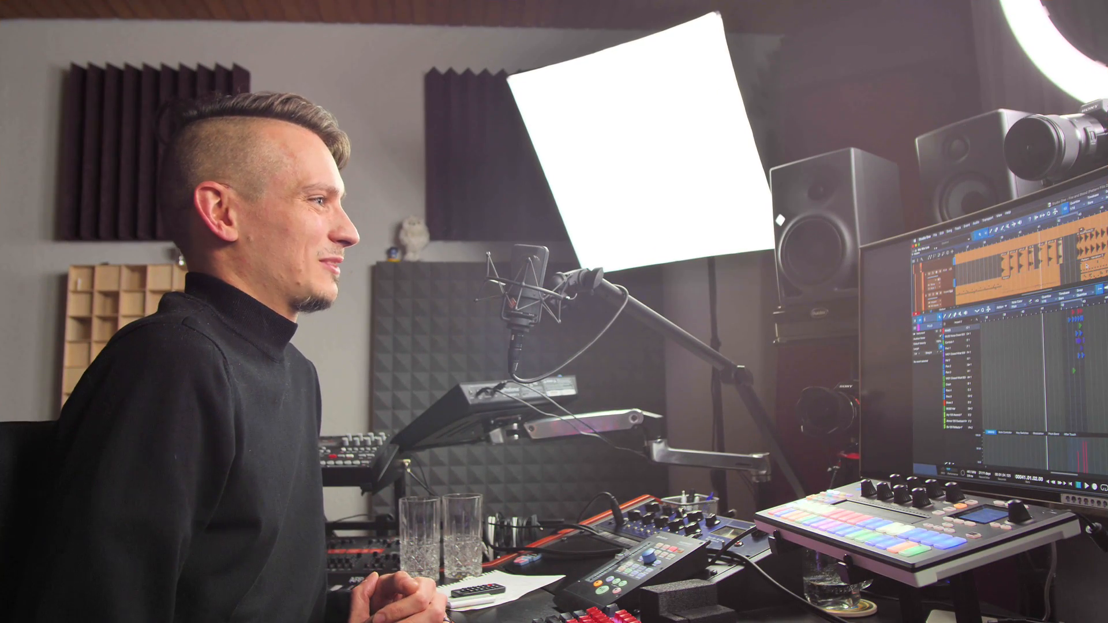